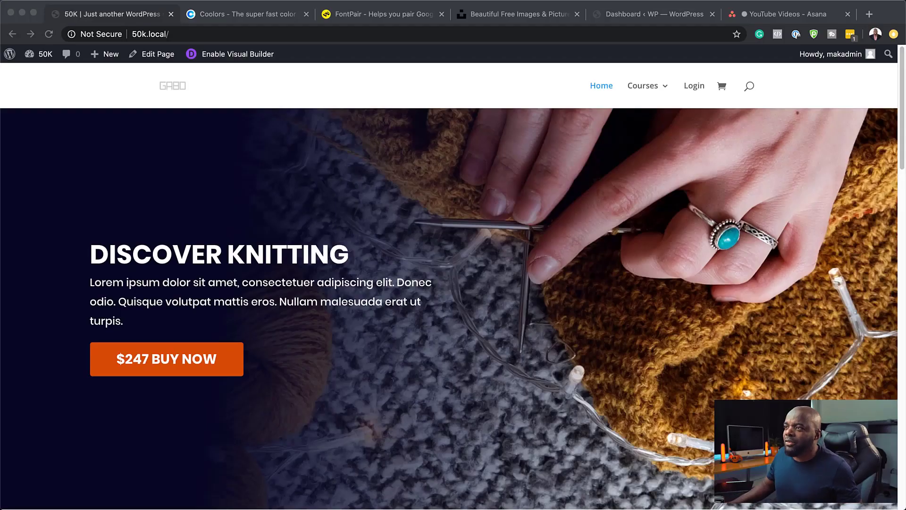
In Coolors, regenerate palettes until 330036, 38182F, 2F394D, 56666B and a pale yellow appear
click(238, 14)
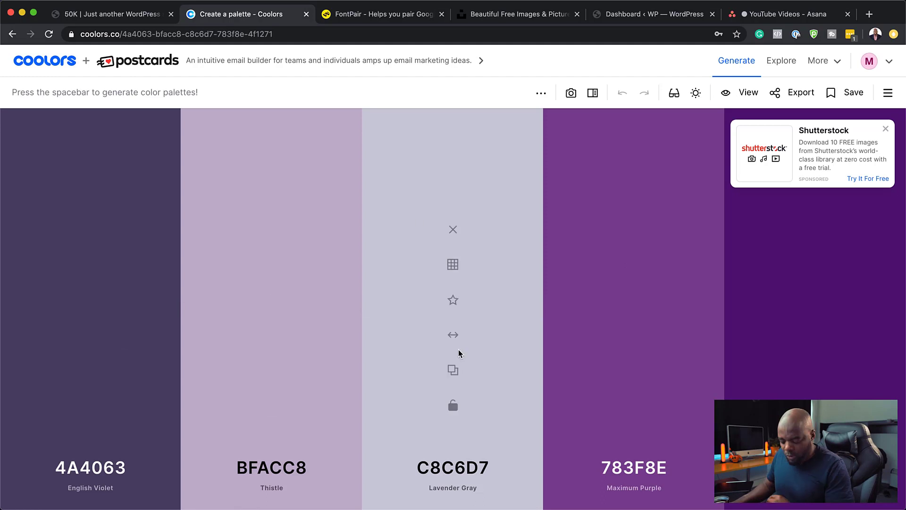
key(space)
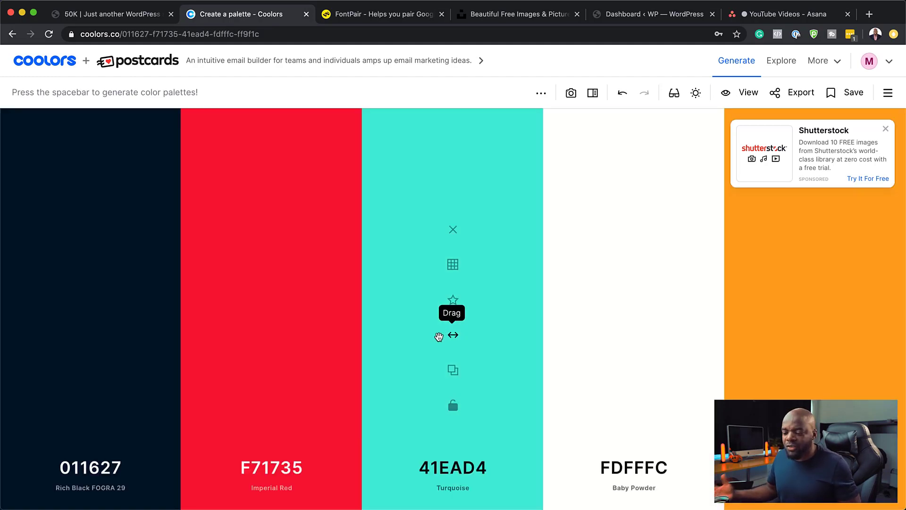
key(space)
key(space)
key(space)
key(space)
key(space)
key(space)
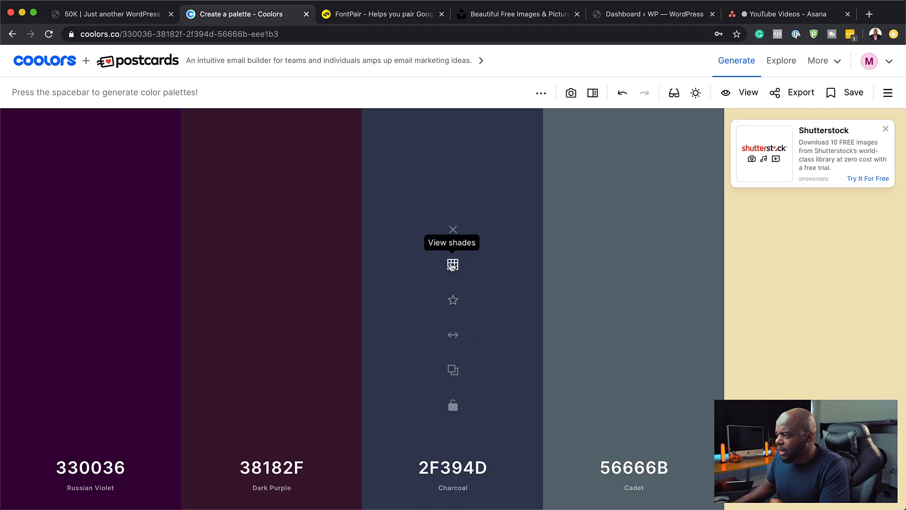
Replace Charcoal with the pale shade CCD3E0 from its shade variants
click(452, 265)
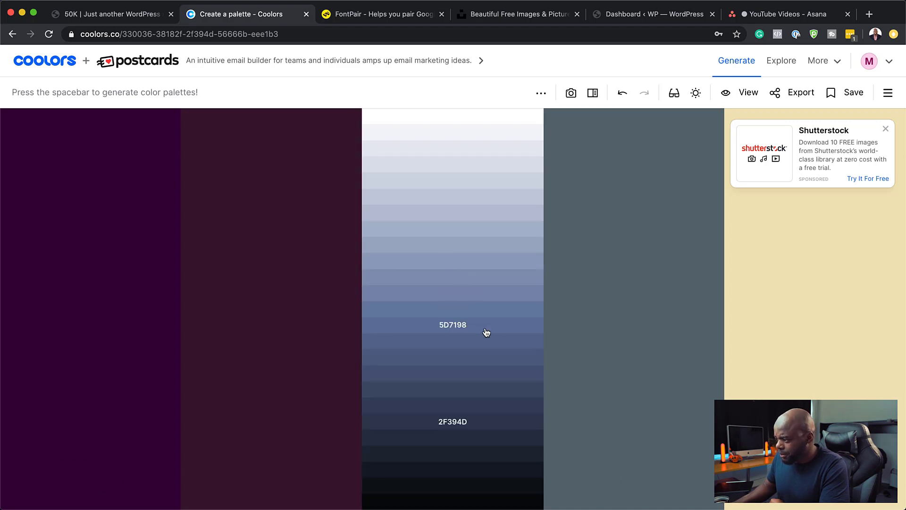
click(483, 234)
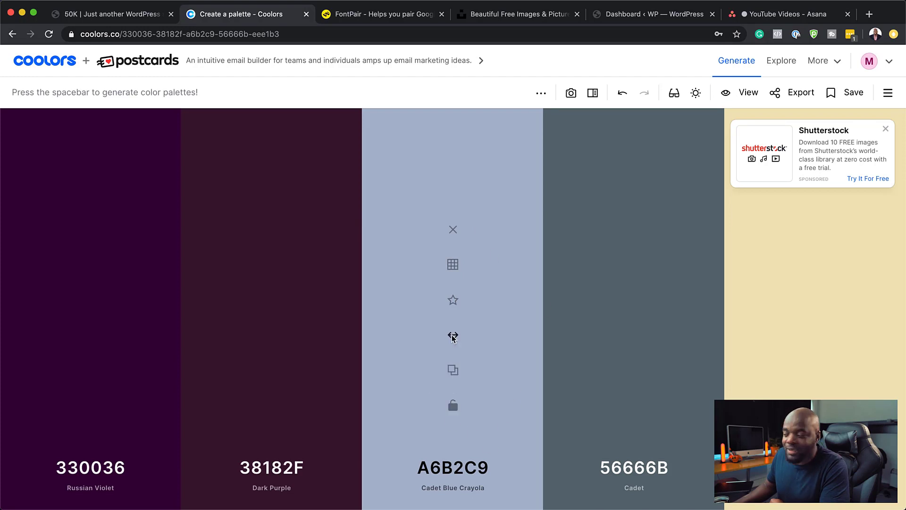
click(452, 264)
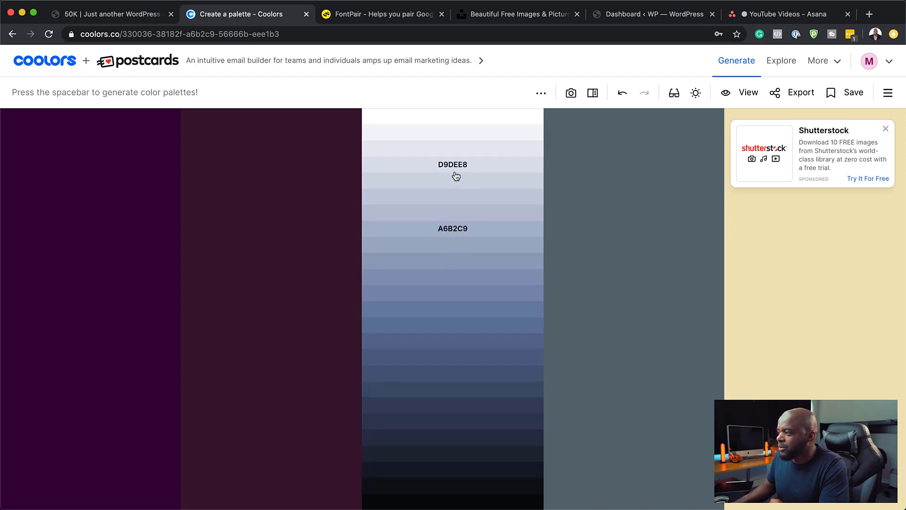
click(458, 185)
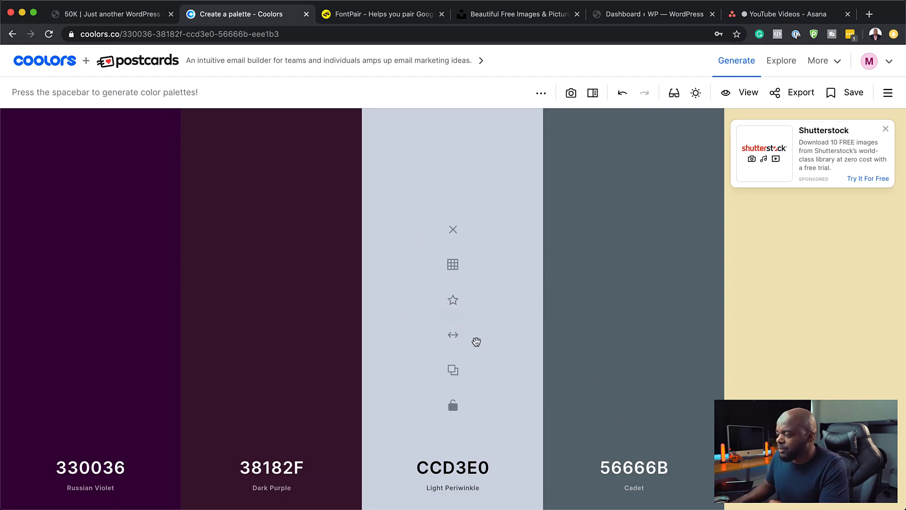
Move Light Periwinkle ahead of Dark Purple and add two colours, 806A8B and A69FB6
drag(454, 336, 272, 331)
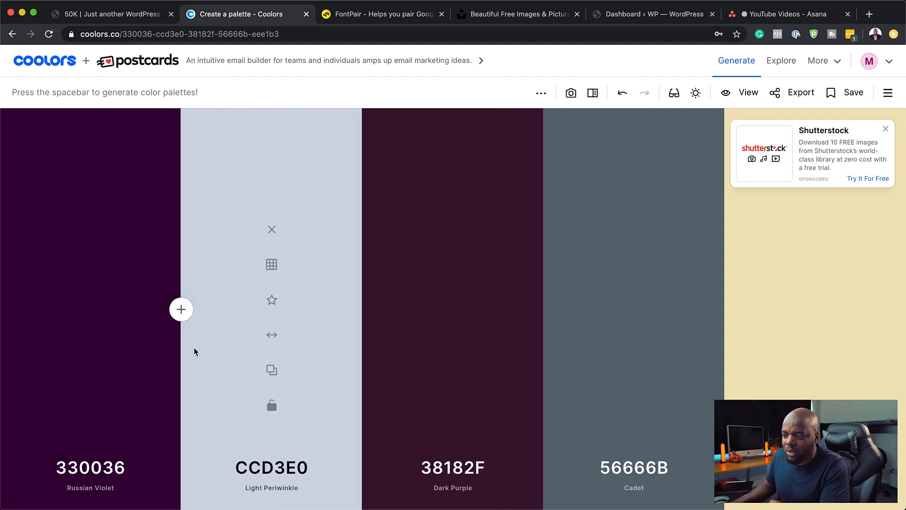
mouse_move(183, 313)
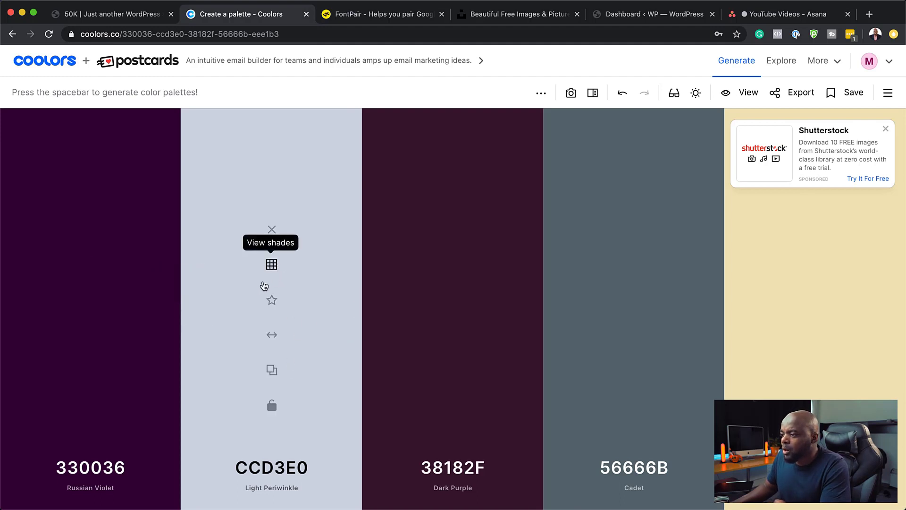
click(182, 310)
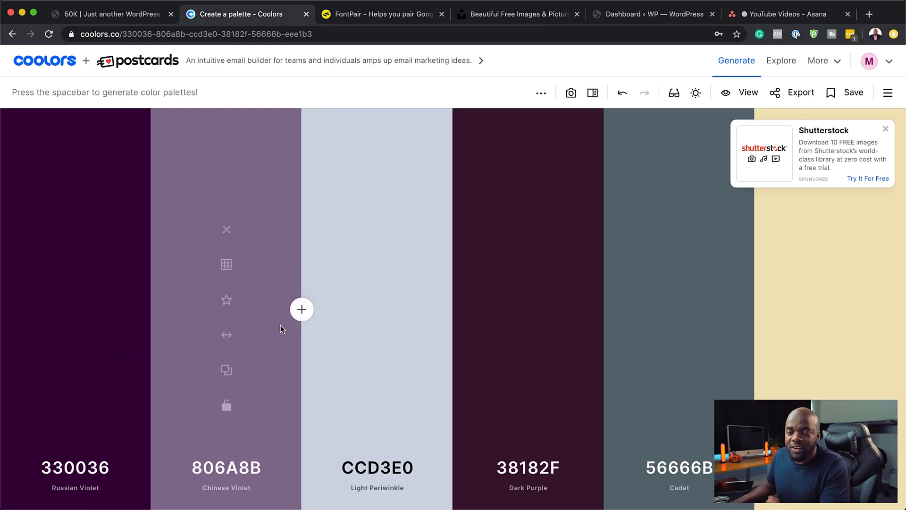
click(302, 310)
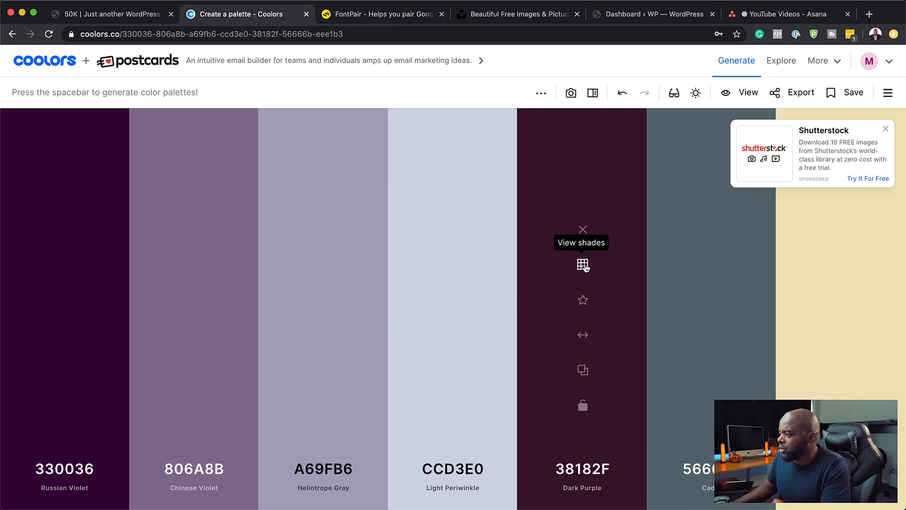
Deepen Dark Purple to 2B1224, copy the yellow's HEX, and dismiss the favorites dialog
click(584, 265)
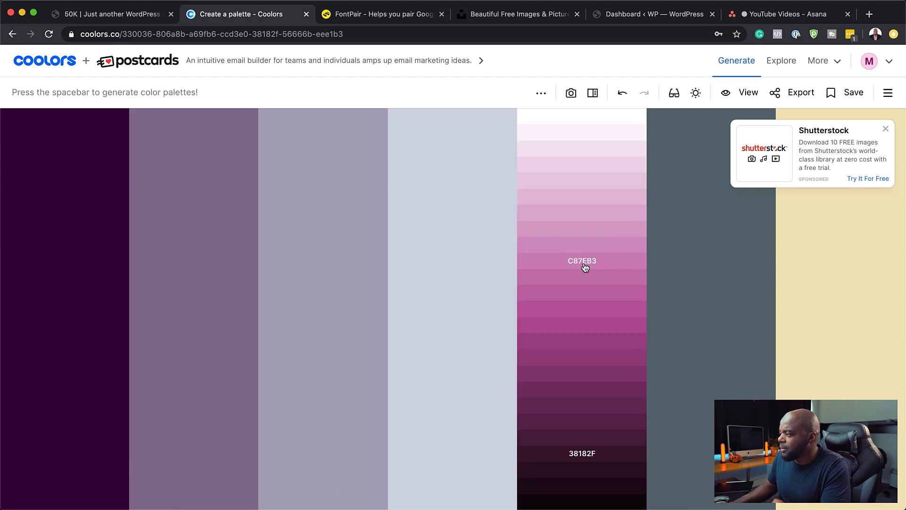
click(612, 473)
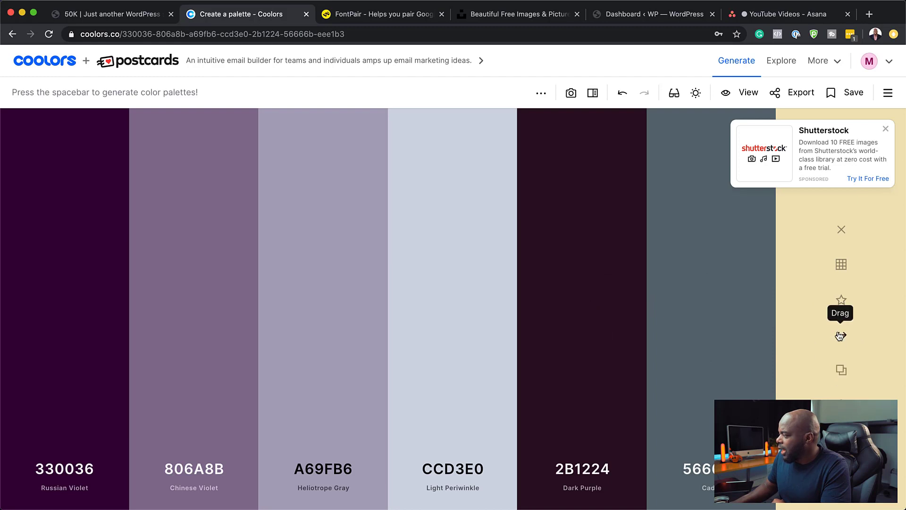
click(841, 384)
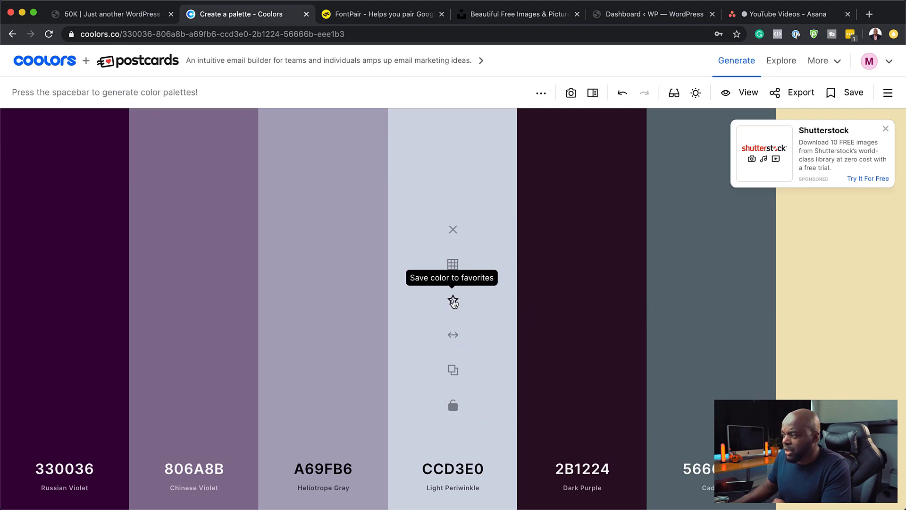
click(453, 302)
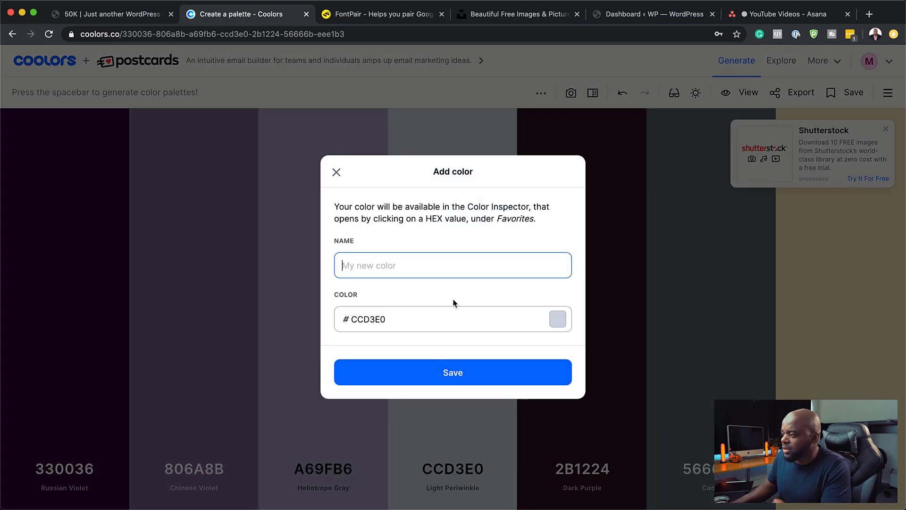
click(336, 171)
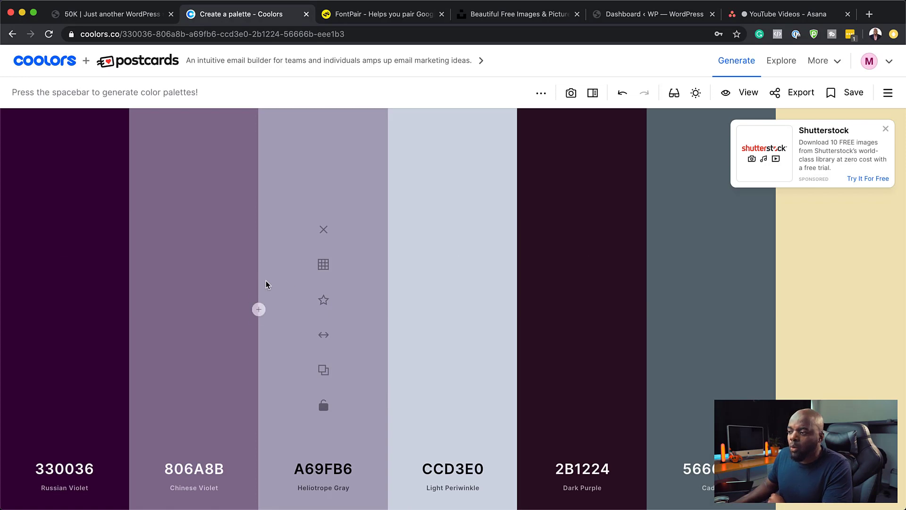
click(140, 17)
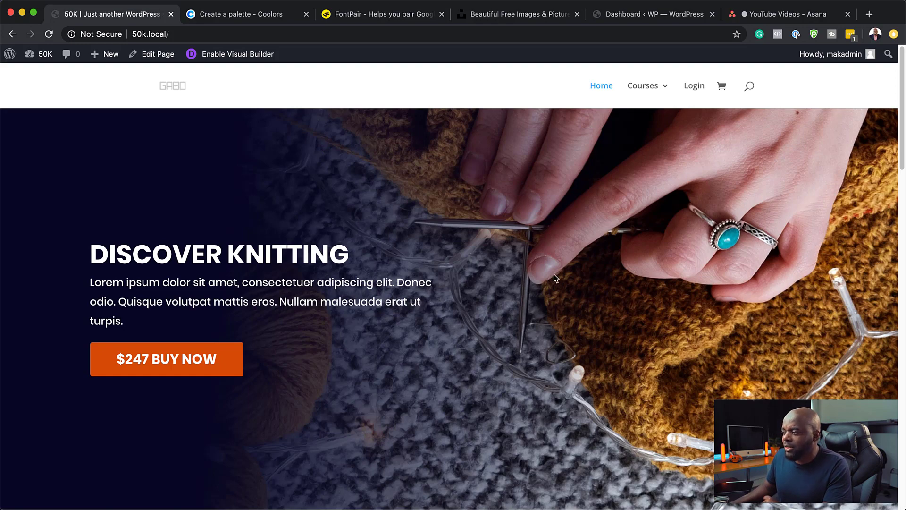
scroll(579, 314, down, 5)
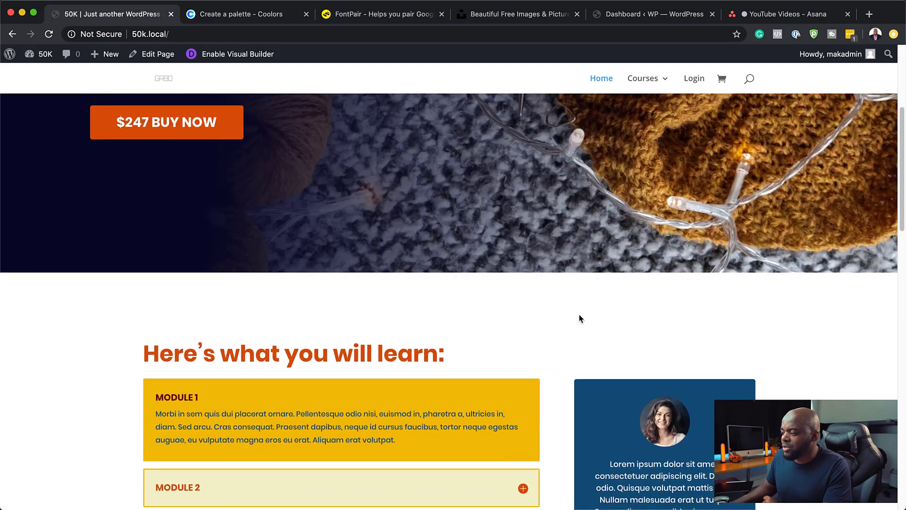
scroll(580, 318, down, 2)
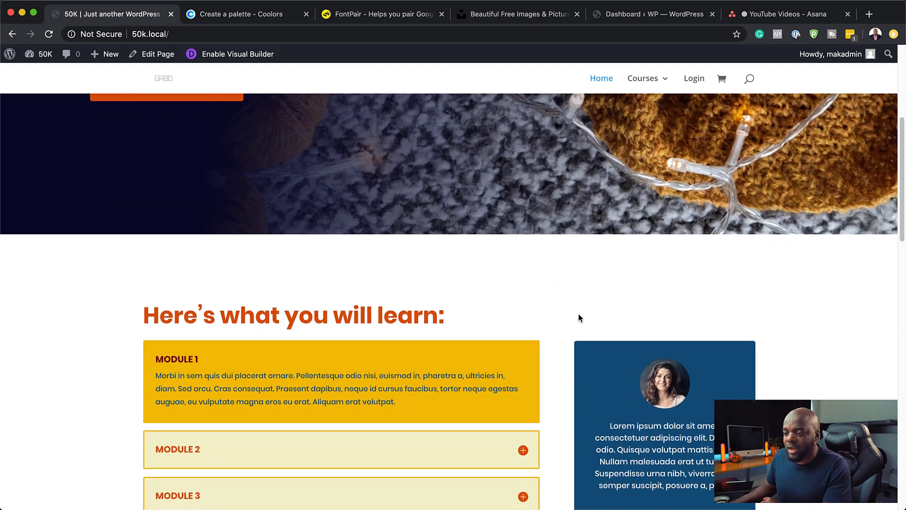
scroll(580, 318, down, 6)
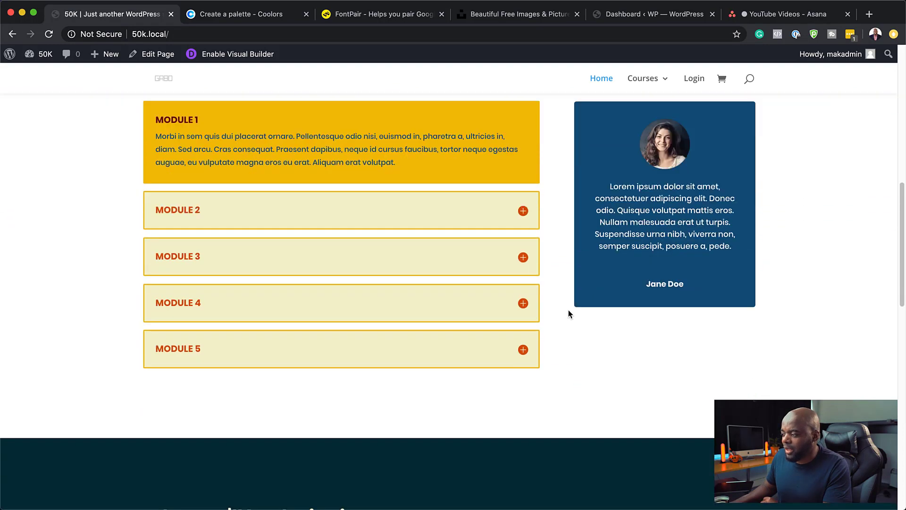
scroll(568, 310, down, 10)
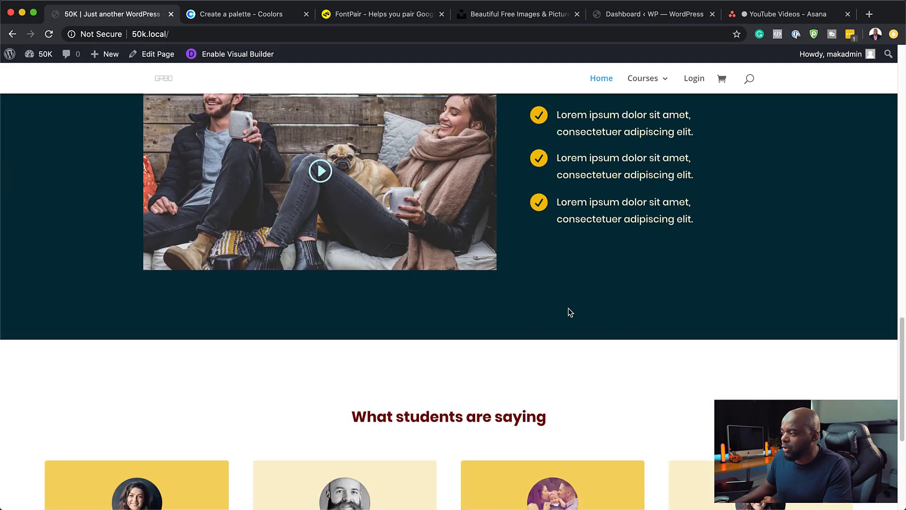
scroll(568, 311, down, 4)
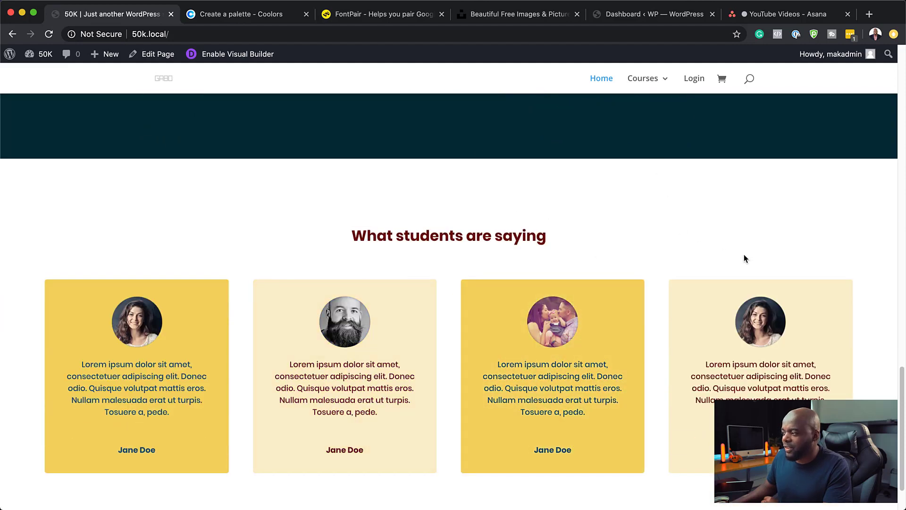
scroll(744, 259, up, 15)
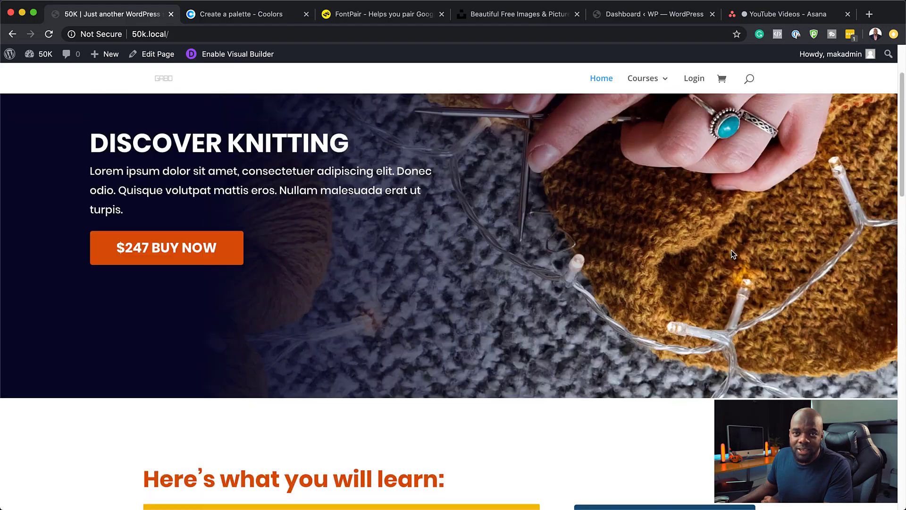
scroll(731, 254, up, 3)
Close the Shutterstock ad over the palette and go to Coolors' trending palettes page
click(219, 13)
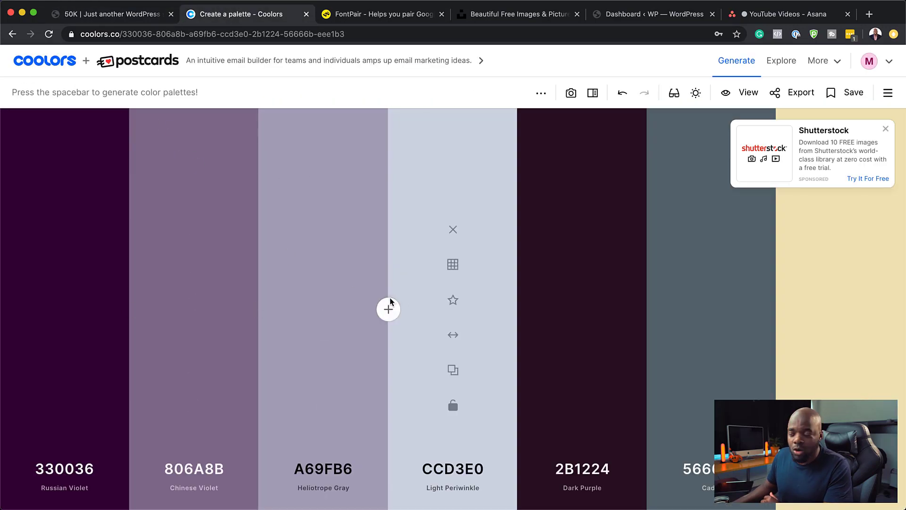
mouse_move(62, 258)
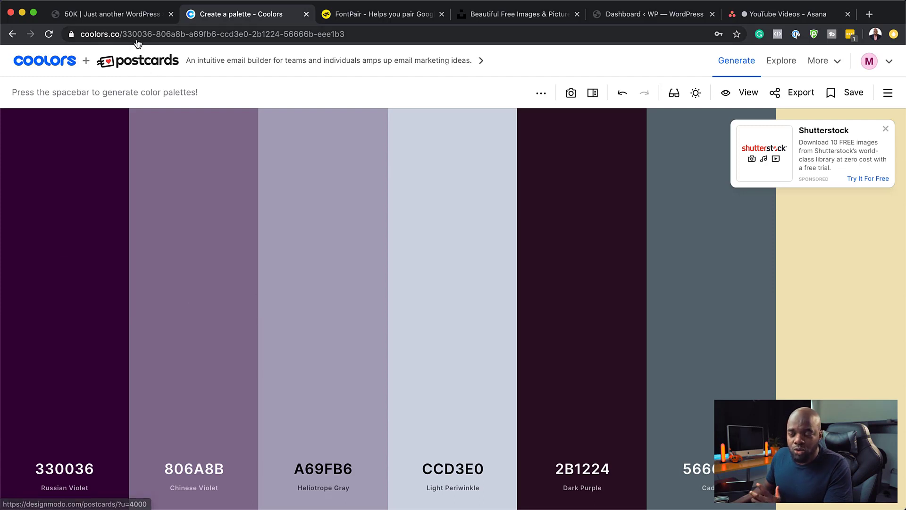
click(886, 131)
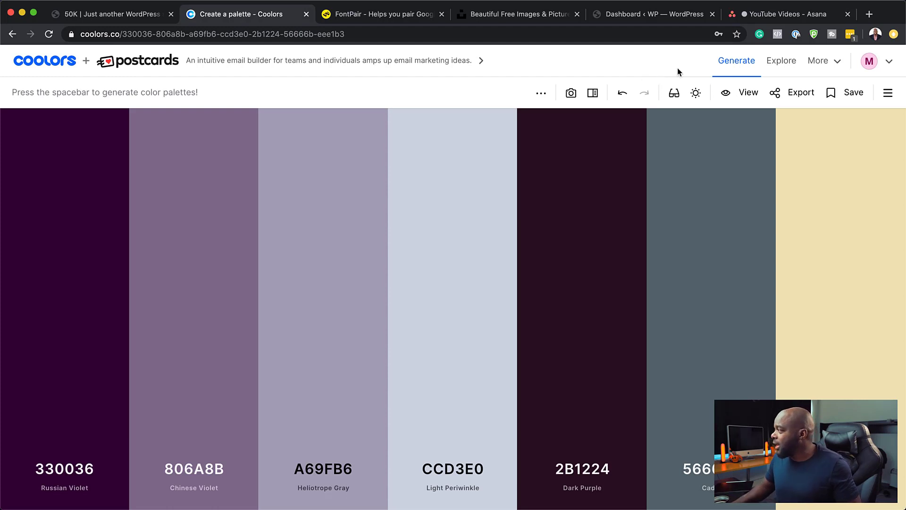
click(783, 63)
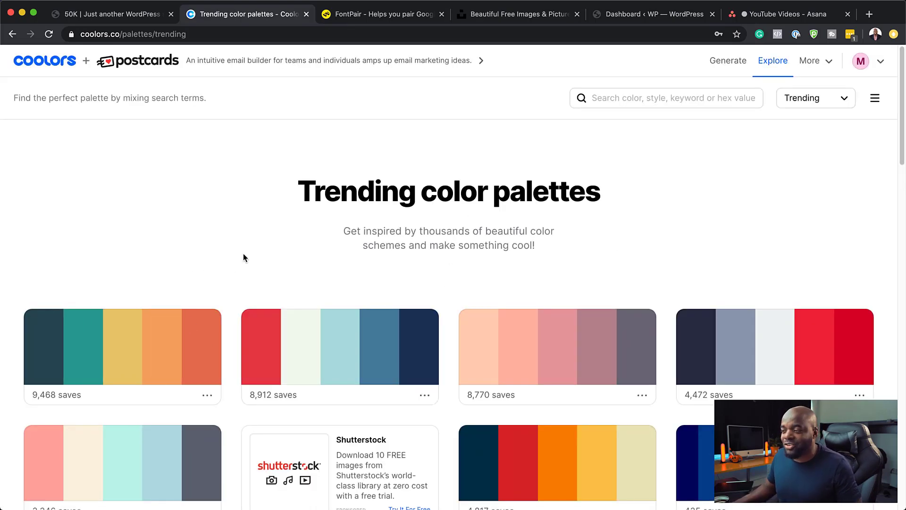
Open the full view of the trending palette with 2,691 saves
scroll(242, 255, down, 3)
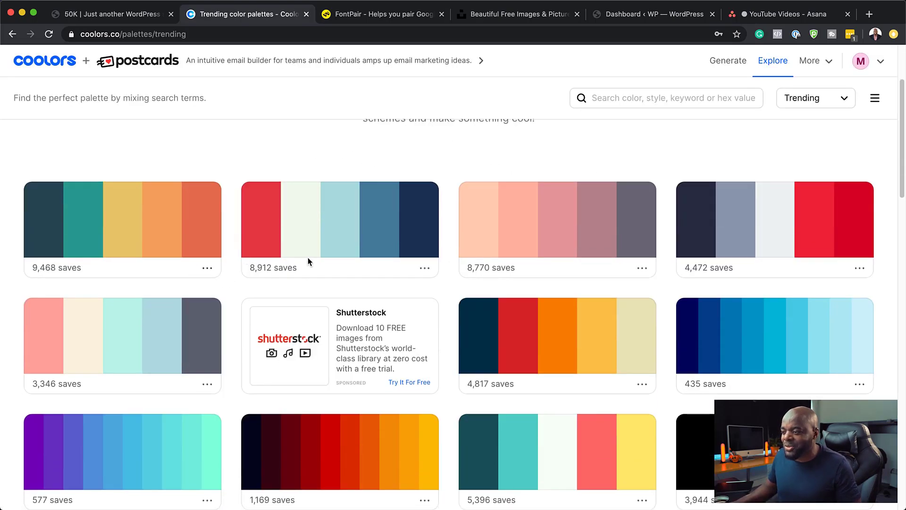
scroll(288, 278, down, 1)
scroll(288, 279, down, 1)
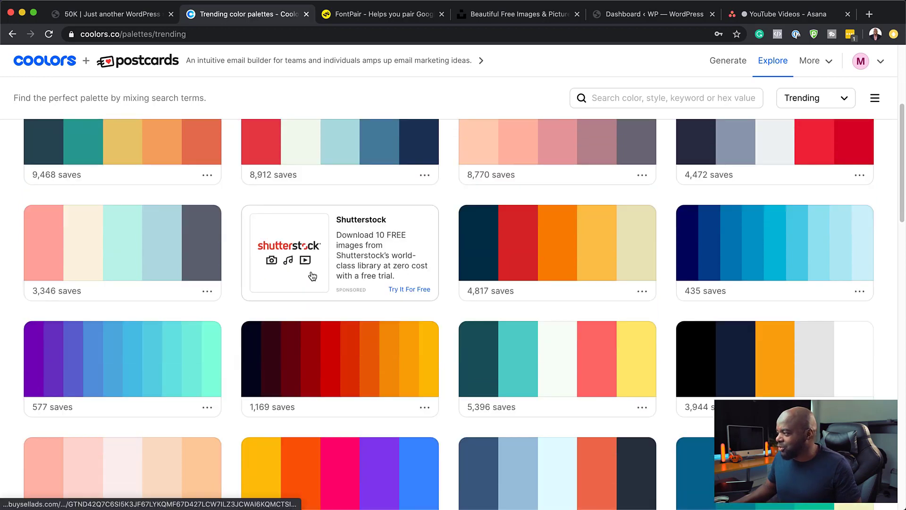
scroll(231, 334, down, 10)
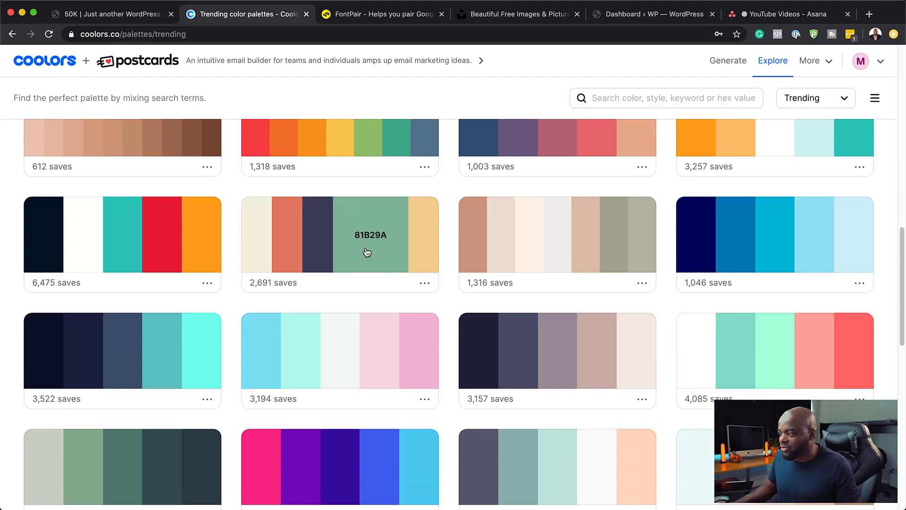
click(425, 284)
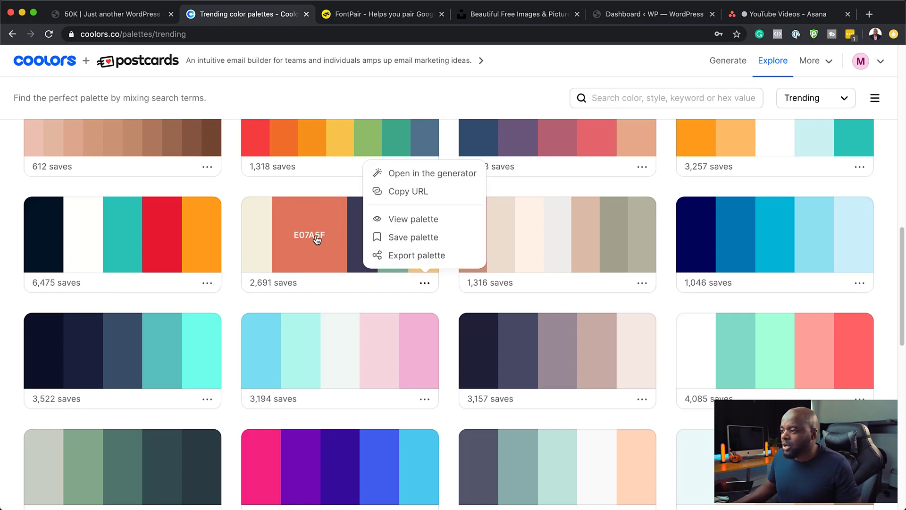
click(396, 219)
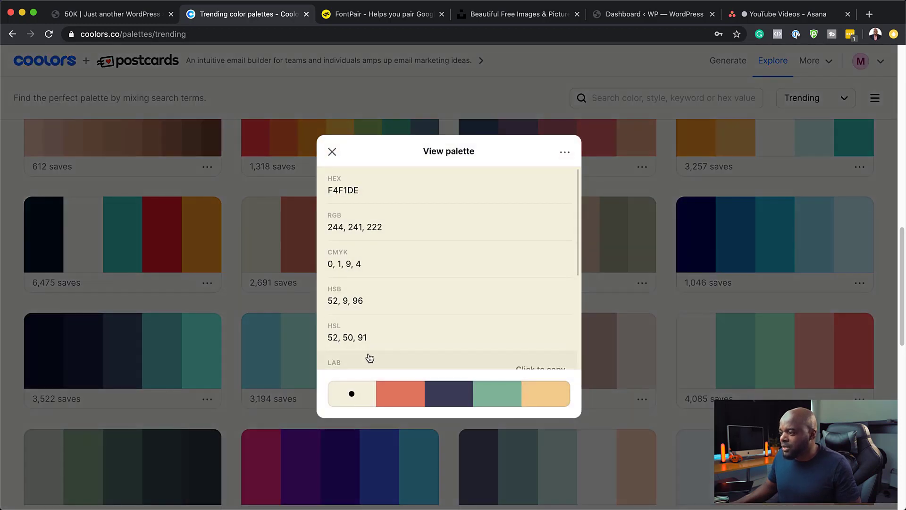
Copy the coral E07A5F hex code and return to the knitting WordPress site
click(400, 397)
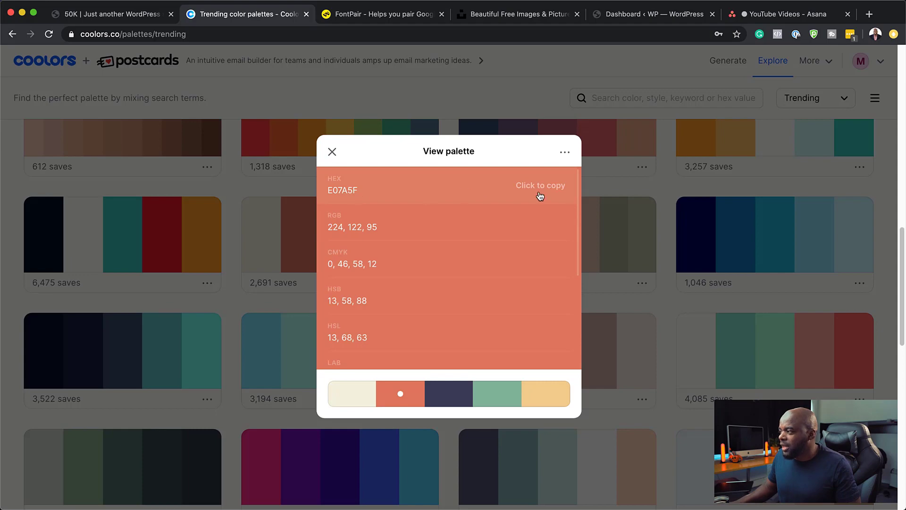
click(556, 187)
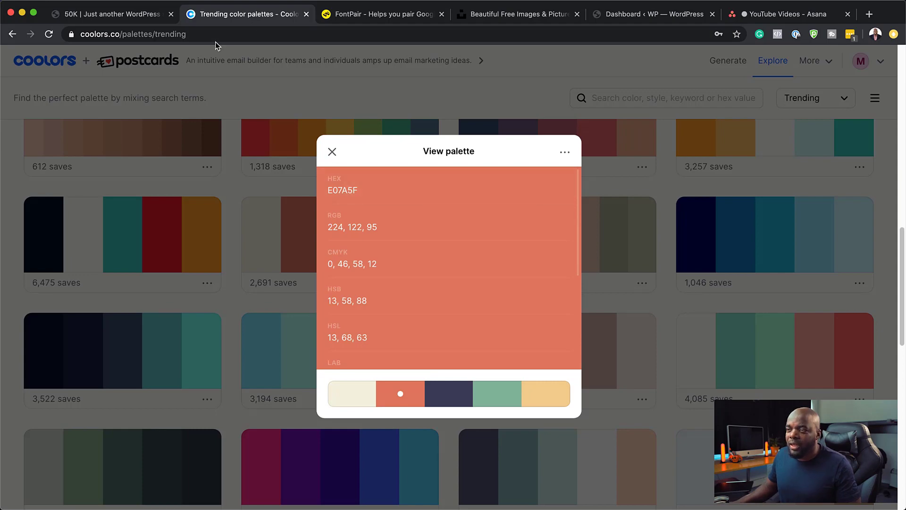
click(164, 14)
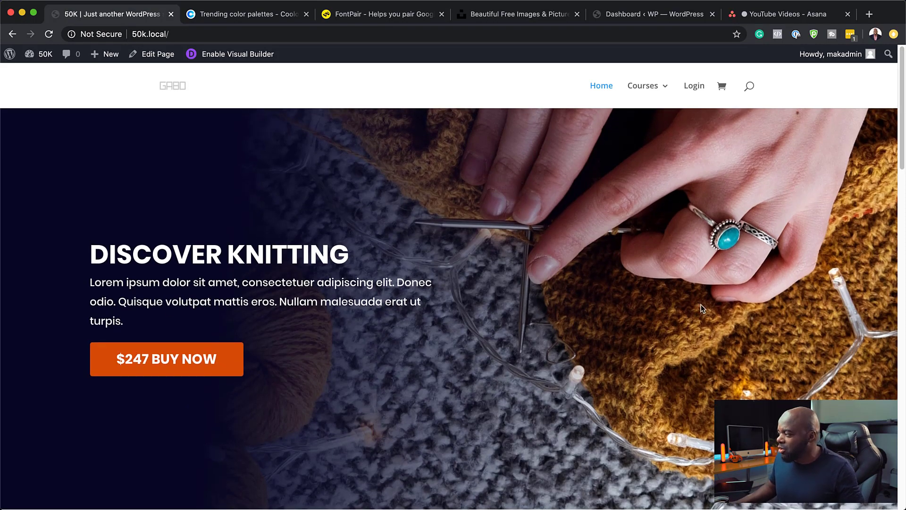
scroll(664, 388, down, 10)
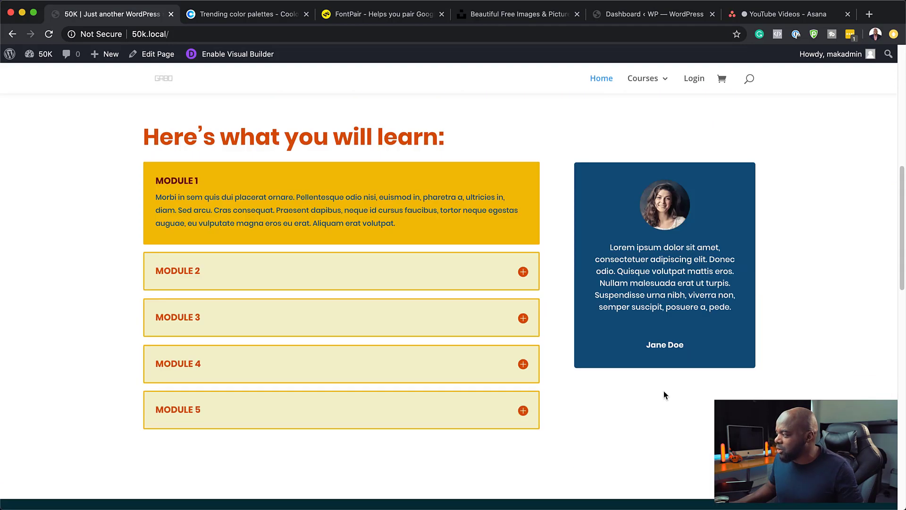
scroll(634, 428, down, 10)
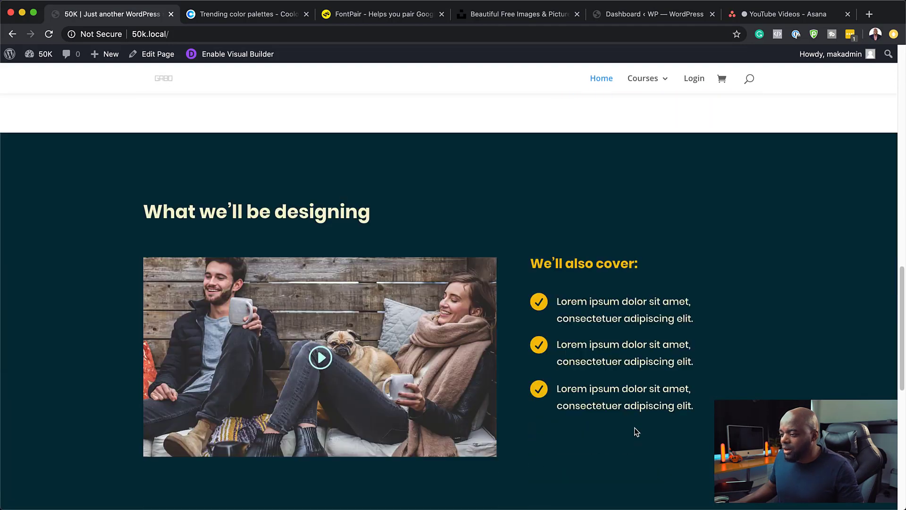
scroll(635, 428, down, 7)
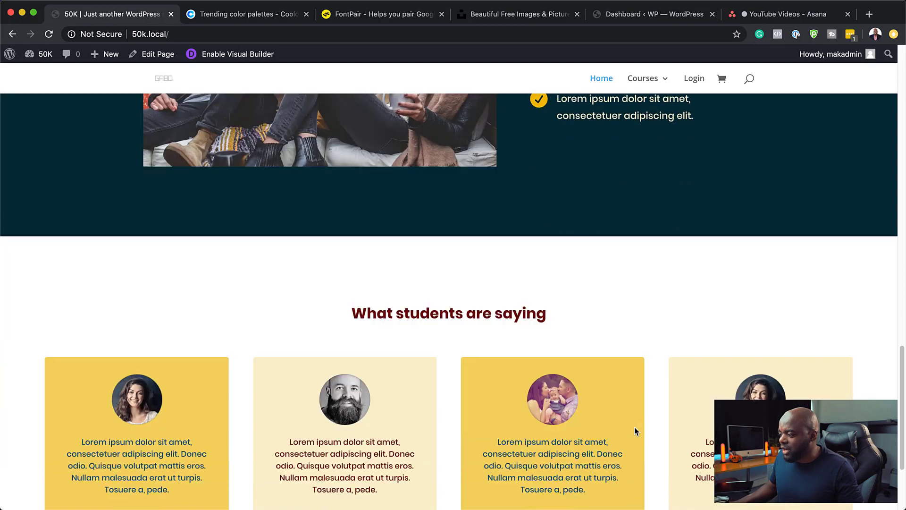
key(Home)
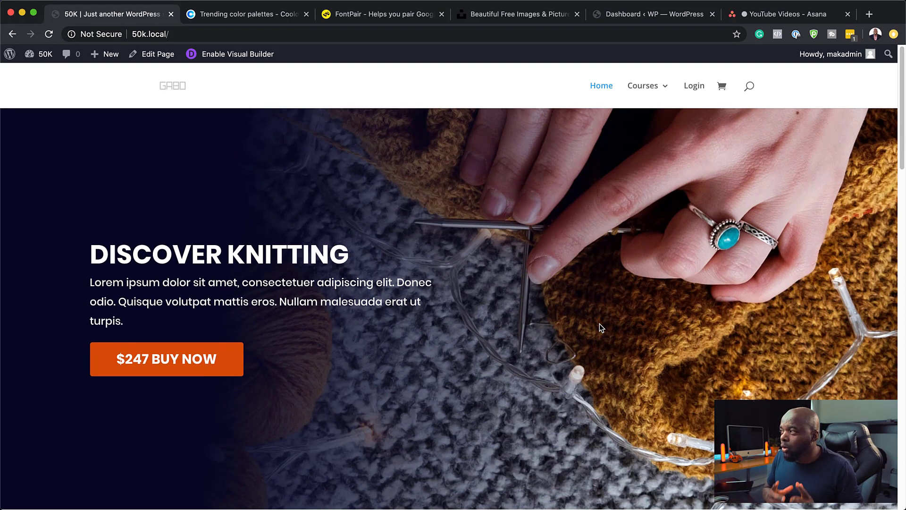
Search Unsplash for 'fitness' photos
click(544, 17)
click(339, 294)
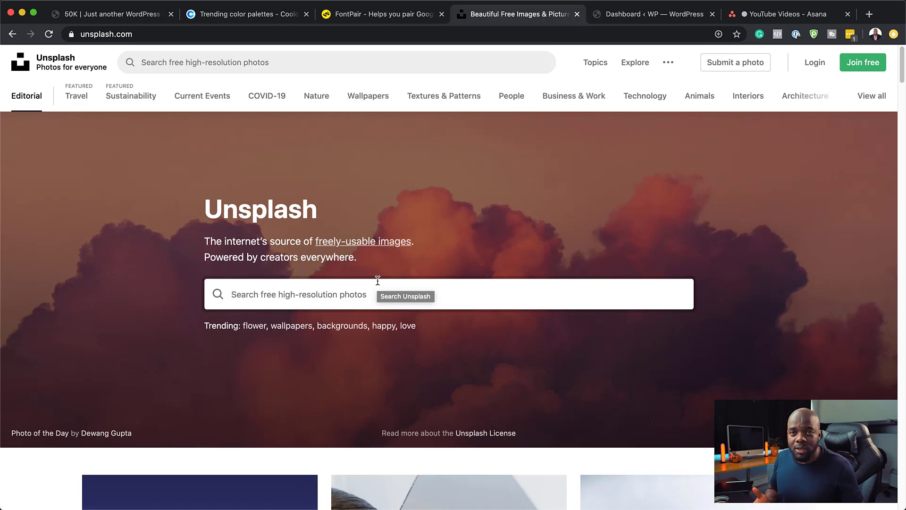
text(fitness)
key(Return)
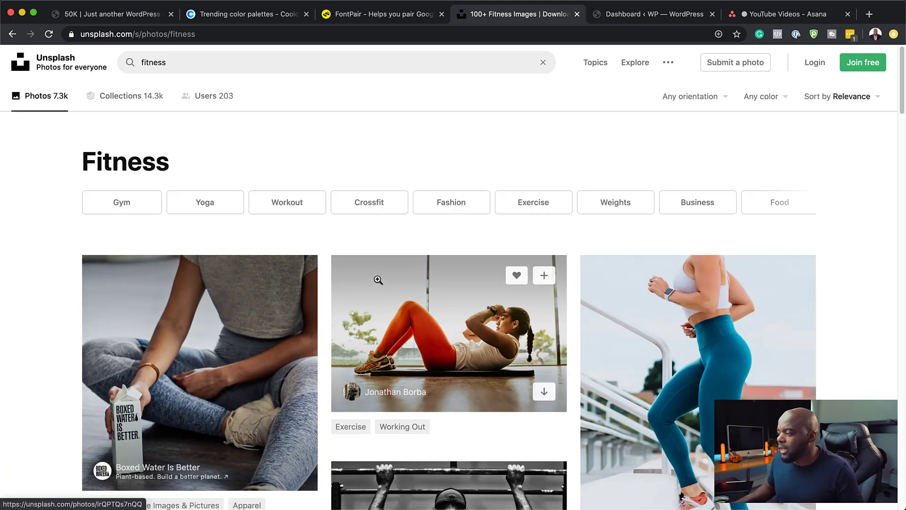
Narrow the results to the Gym tag and open the dumbbell-rack photo
scroll(585, 373, down, 4)
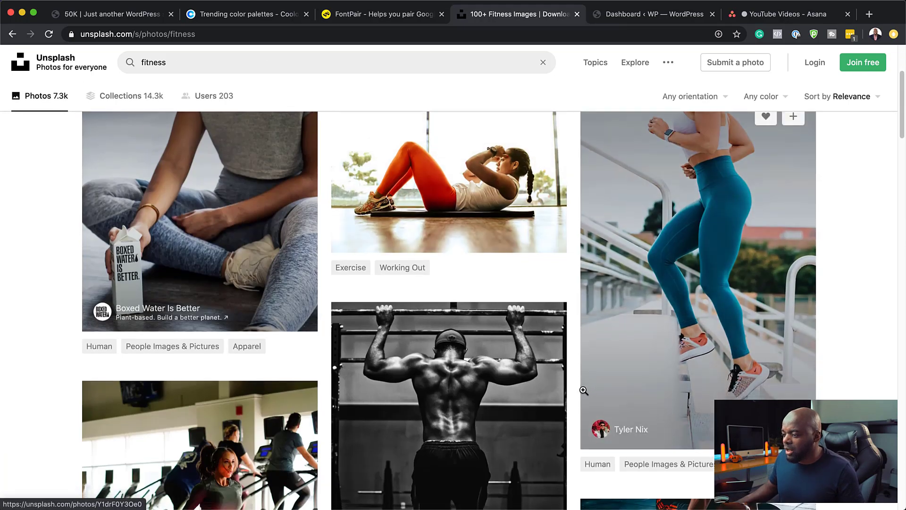
scroll(583, 390, down, 5)
scroll(580, 386, up, 9)
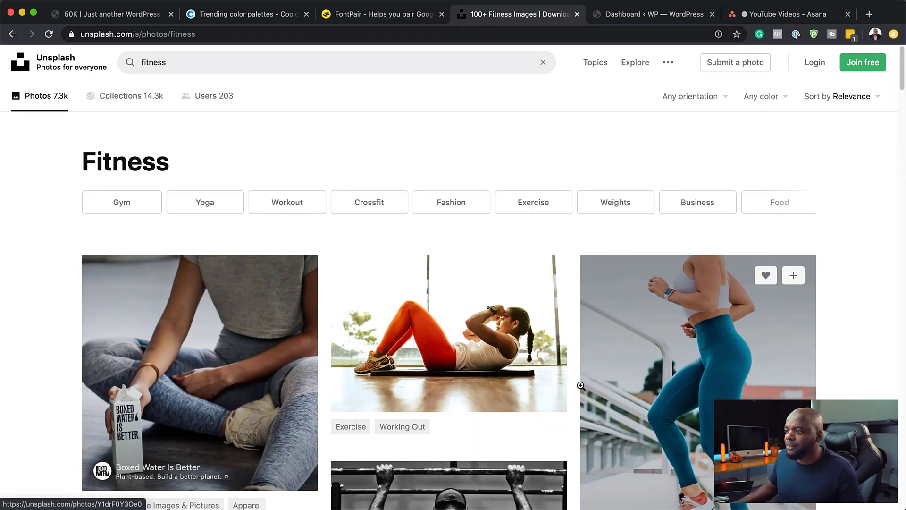
click(134, 208)
scroll(77, 336, down, 3)
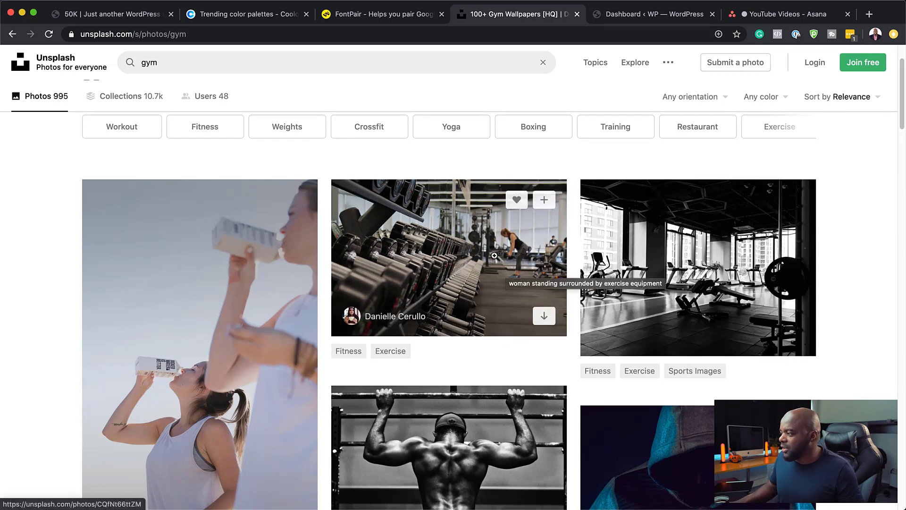
click(472, 270)
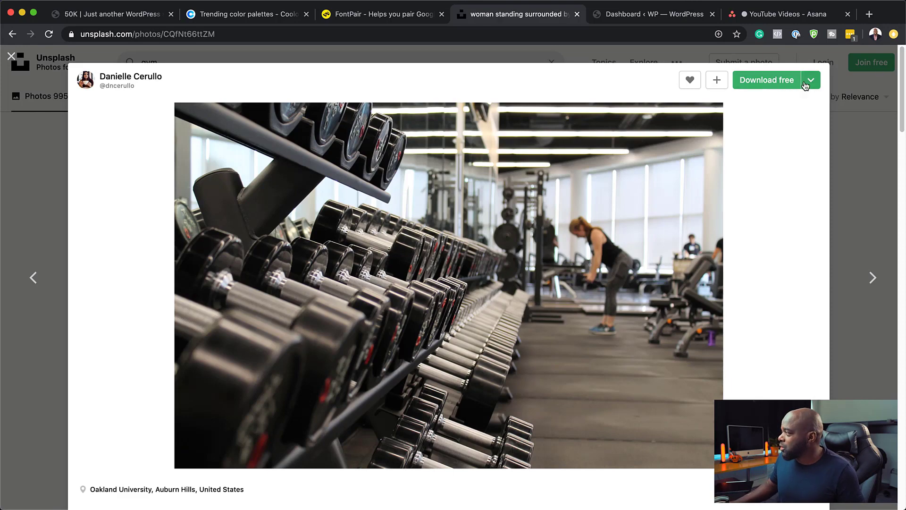
Download the dumbbell gym photo as a JPG and return to the knitting WordPress site
click(773, 84)
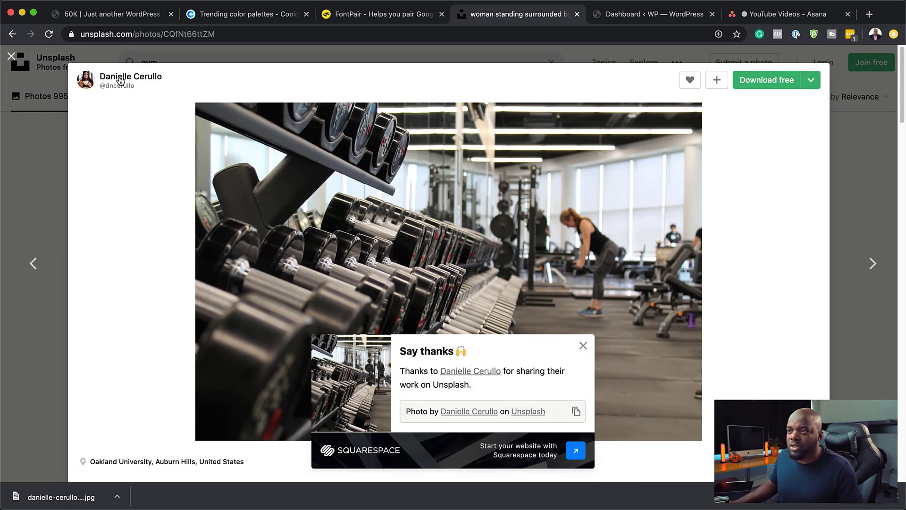
click(11, 57)
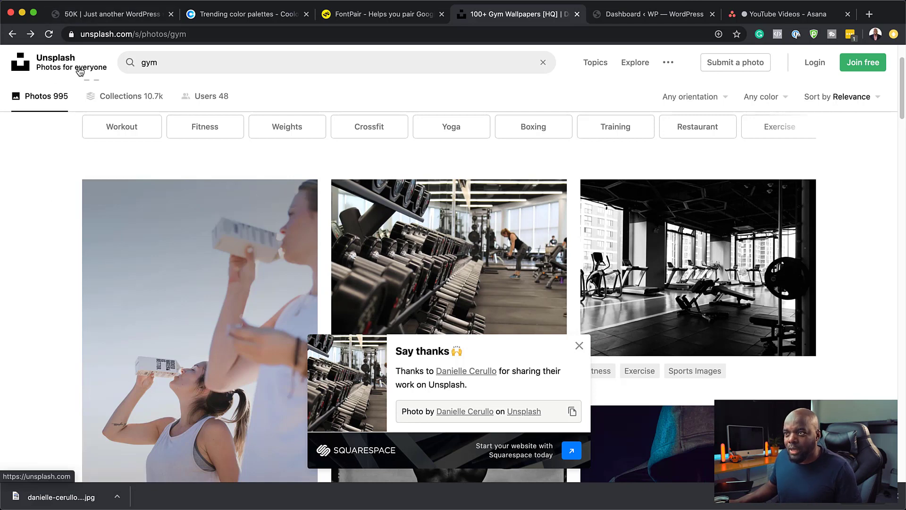
click(135, 14)
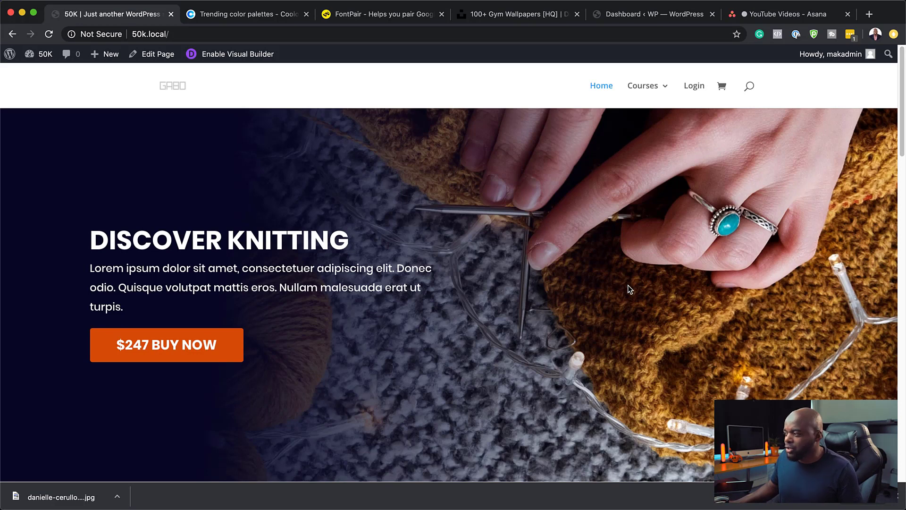
Enable the Visual Builder on the knitting homepage and open the accordion's Design settings
click(248, 56)
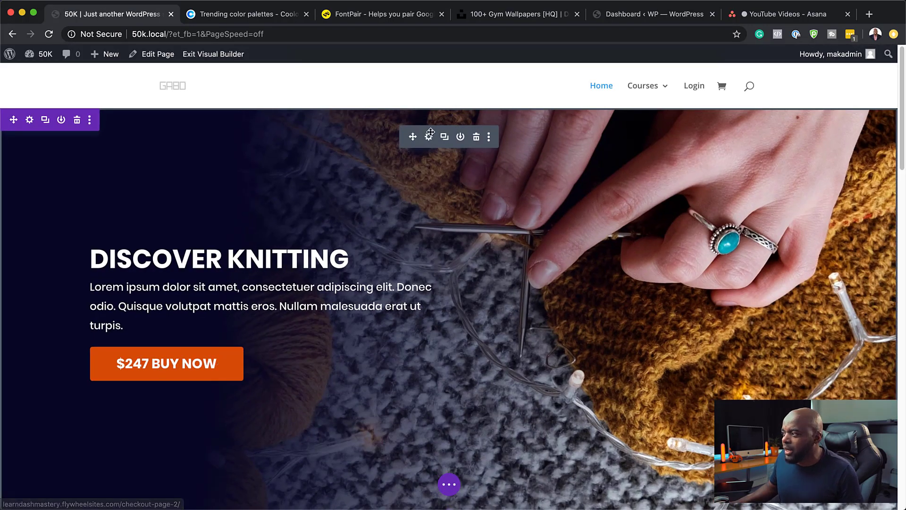
scroll(477, 392, down, 8)
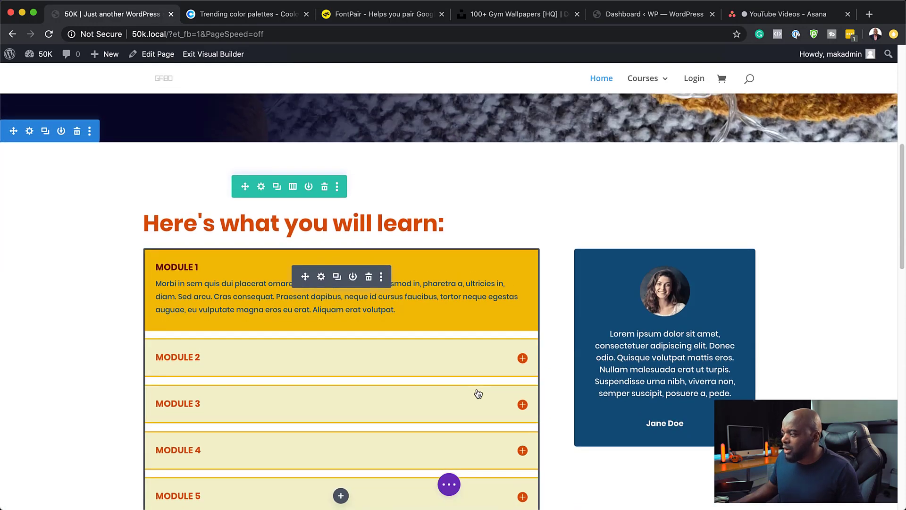
click(321, 277)
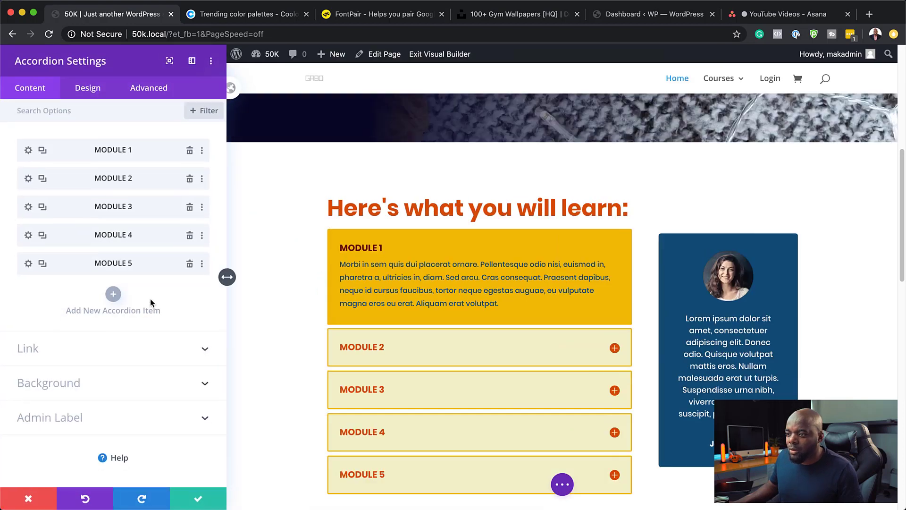
click(91, 94)
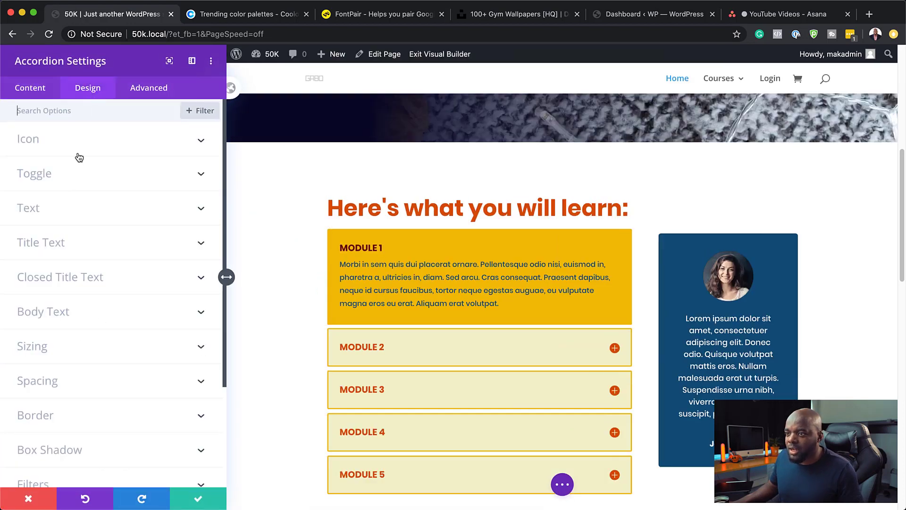
scroll(115, 337, down, 1)
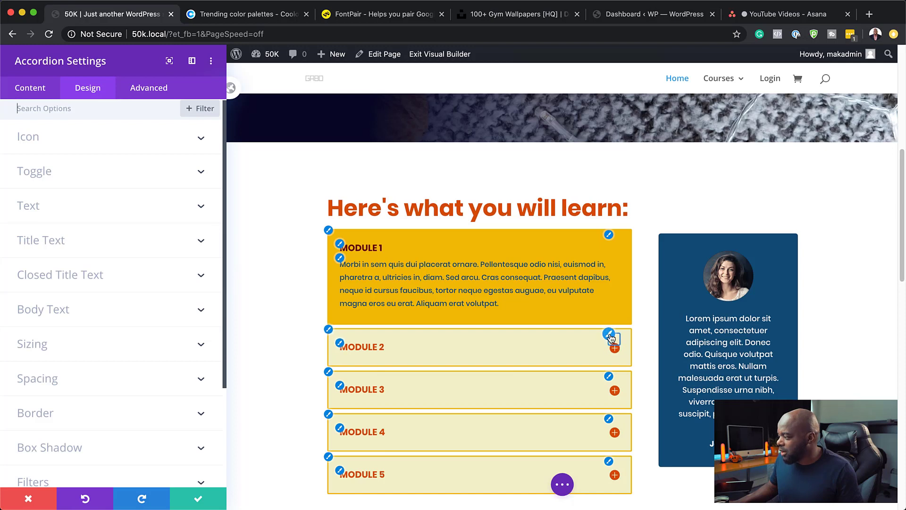
Try navy, grey and cream accordion icon colours, settle on light orange, then open FontPair
click(29, 137)
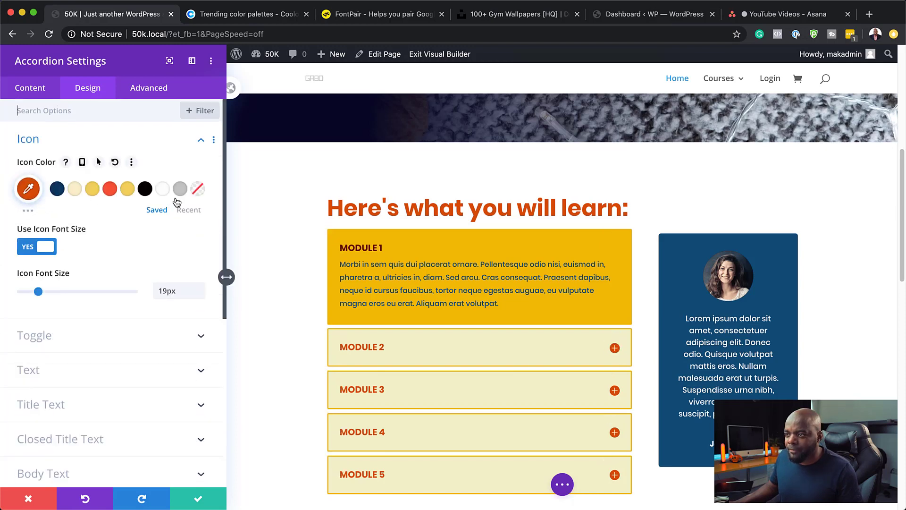
click(58, 190)
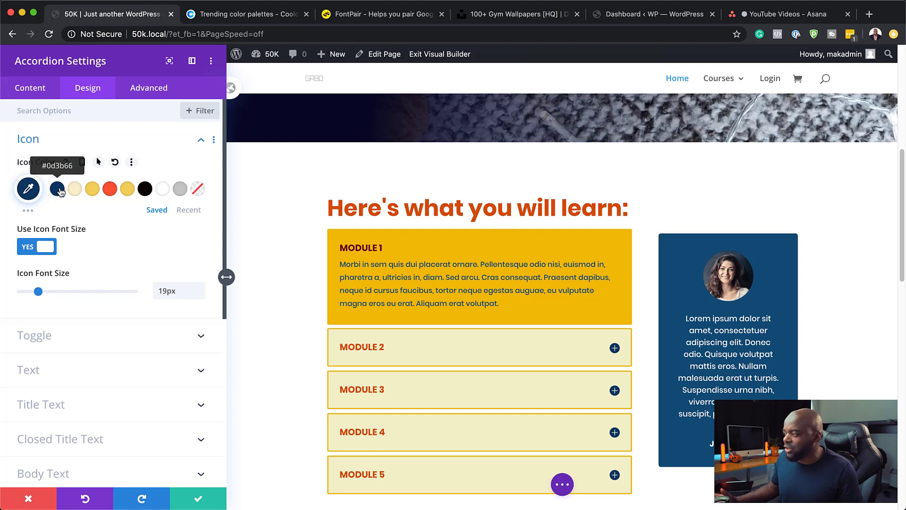
click(180, 189)
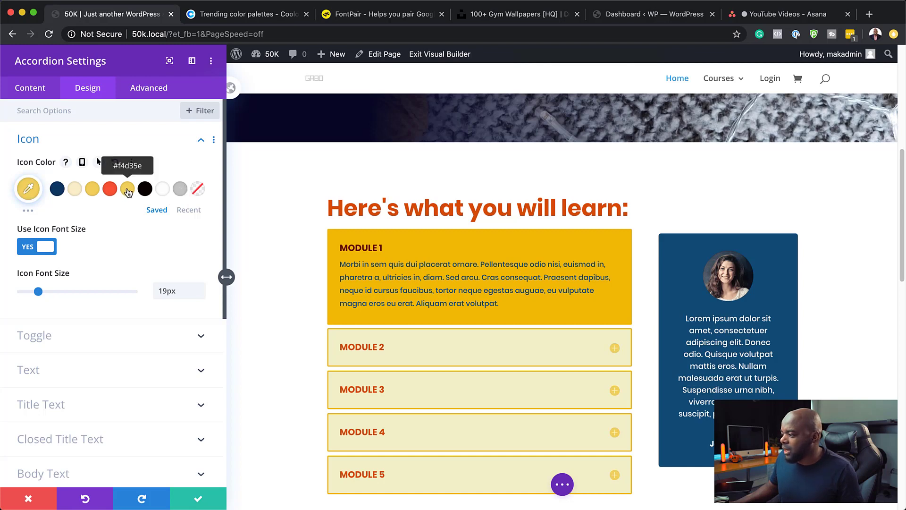
click(75, 192)
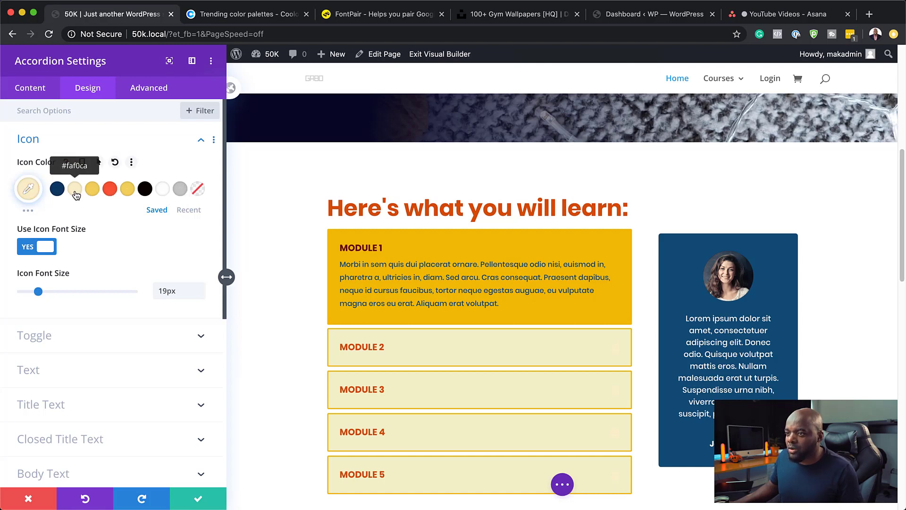
click(27, 211)
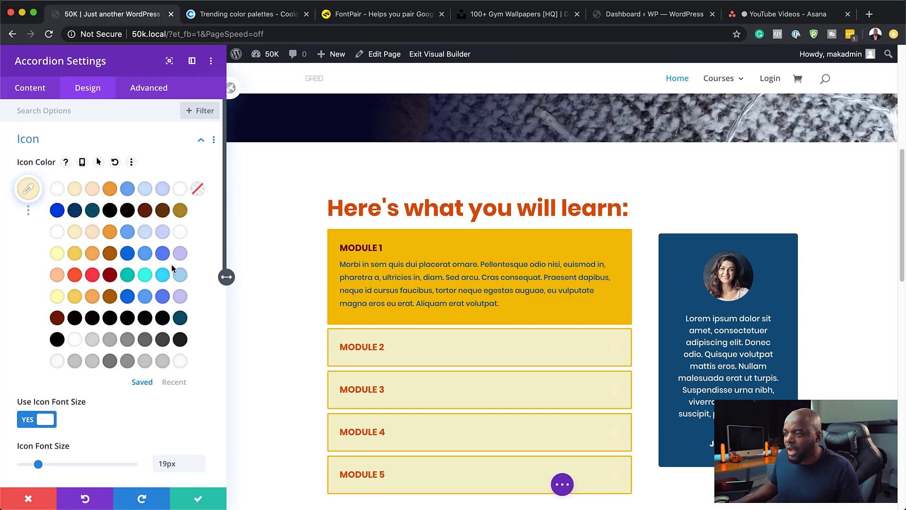
click(93, 296)
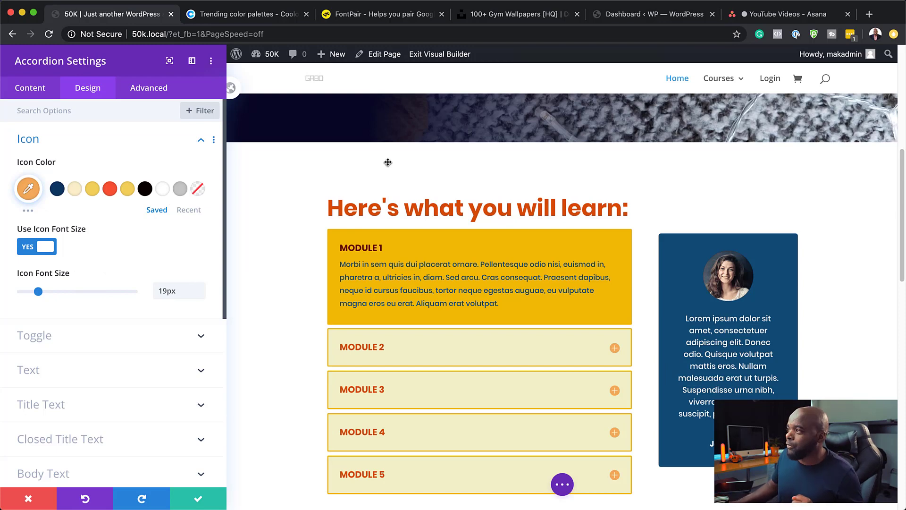
click(393, 15)
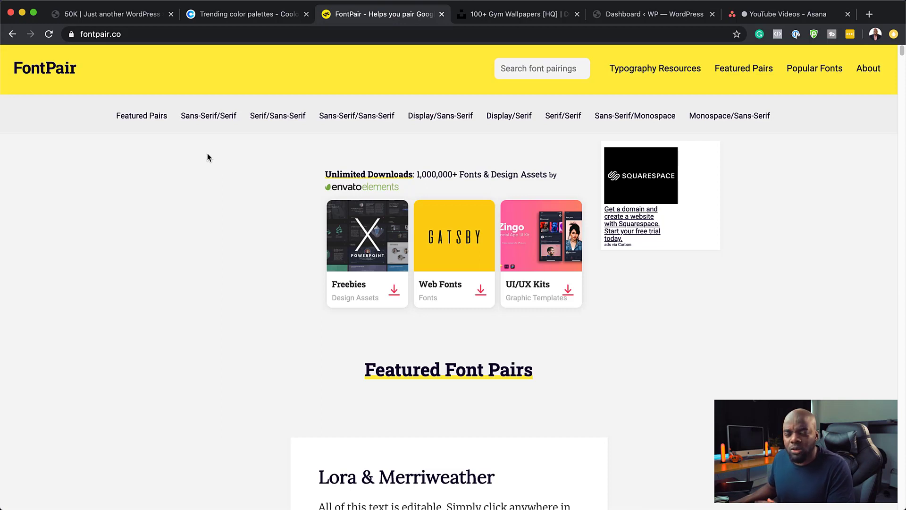
Jump to the featured pairs and try selecting the Lora & Merriweather sample text
click(157, 116)
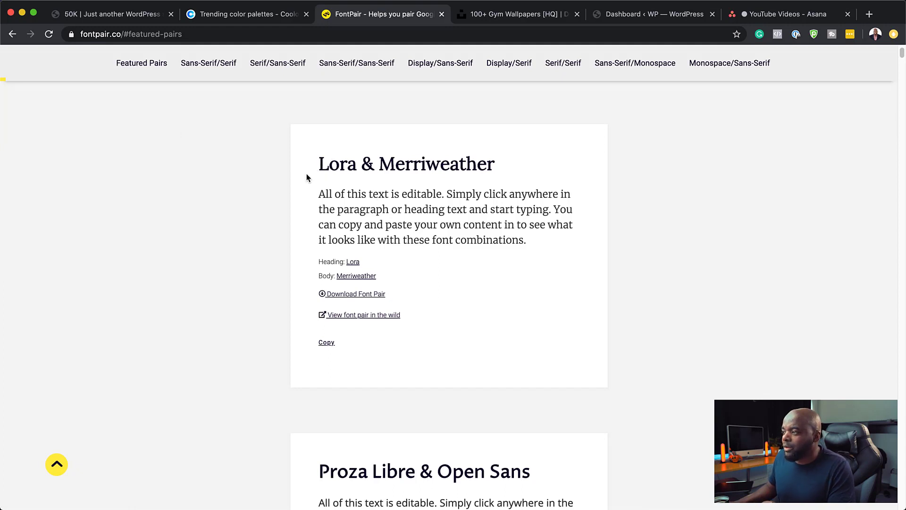
drag(321, 164, 453, 176)
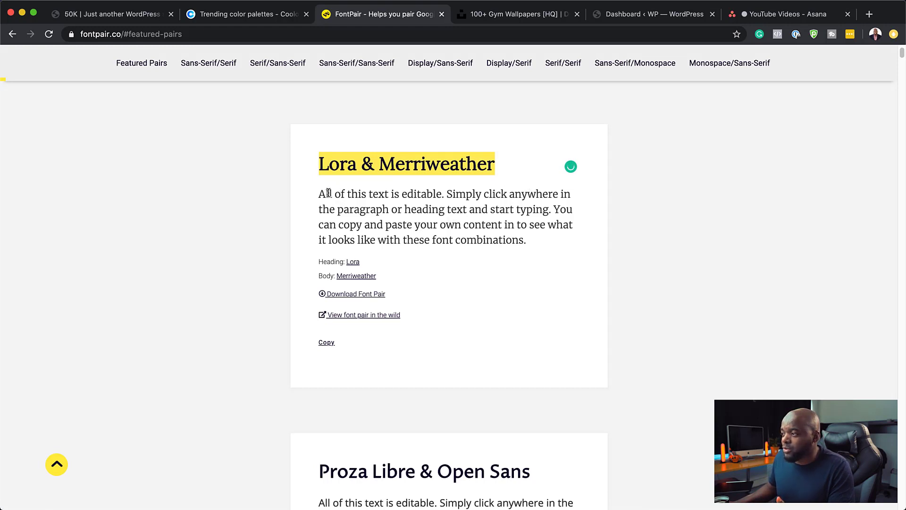
drag(320, 193, 518, 238)
click(744, 228)
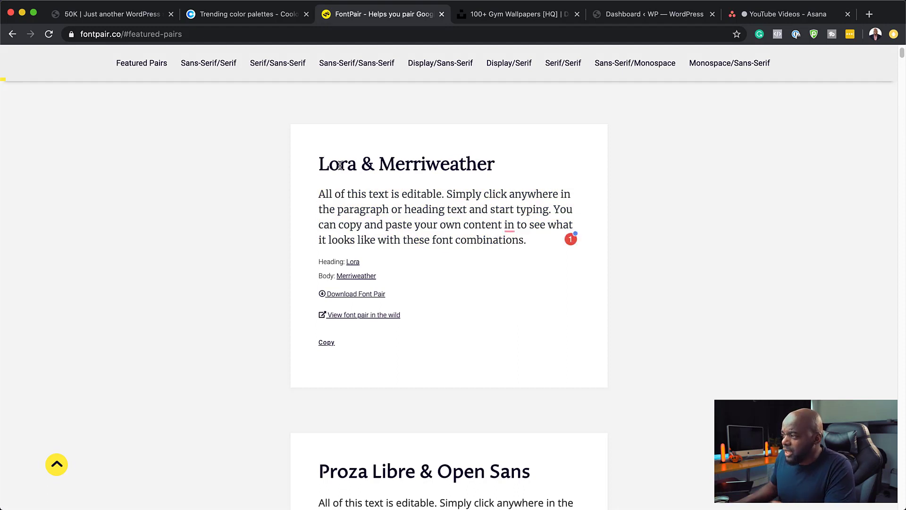
drag(321, 162, 451, 164)
drag(324, 194, 385, 196)
click(685, 264)
Scroll the featured pairs list down past Karla & Karla to the Nunito & Nunito card
scroll(722, 344, down, 5)
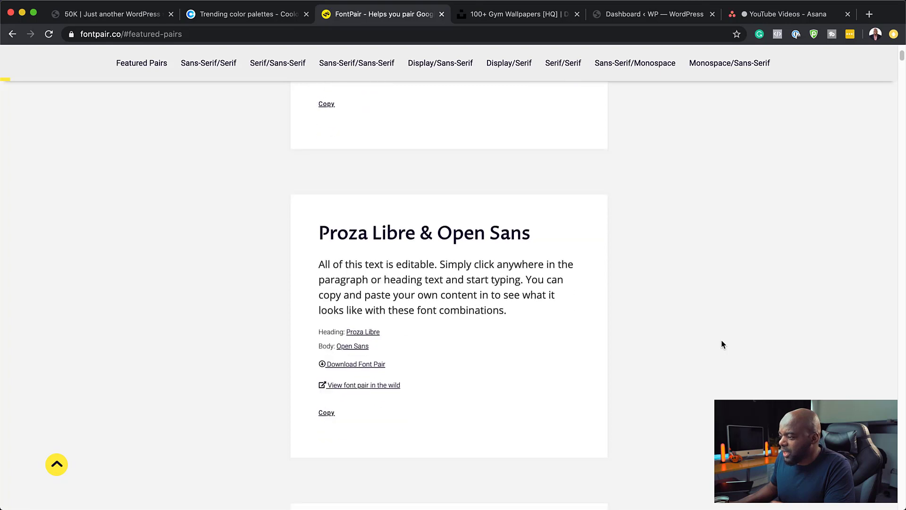
scroll(722, 344, down, 6)
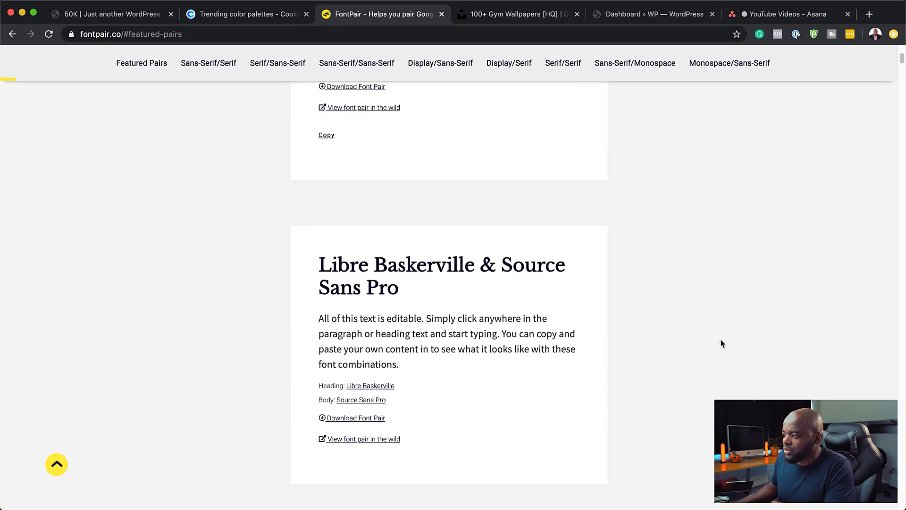
scroll(721, 343, down, 2)
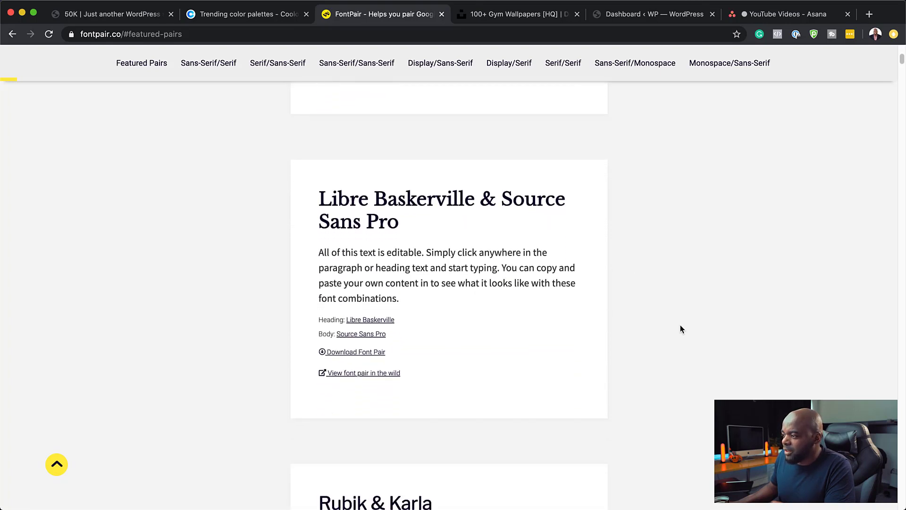
scroll(680, 329, down, 5)
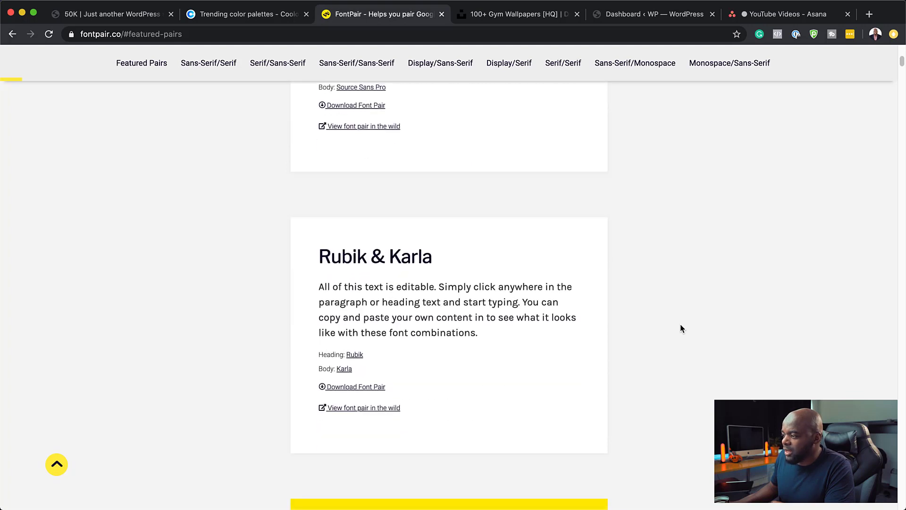
scroll(659, 305, down, 7)
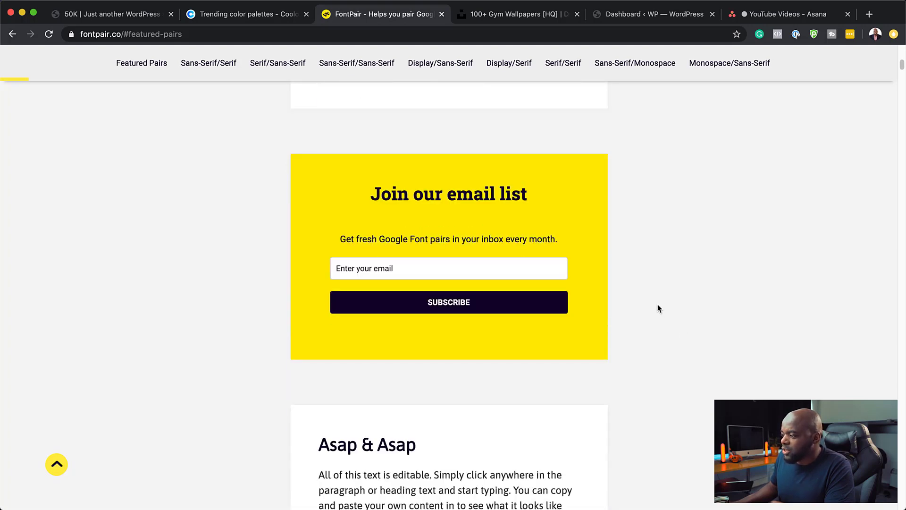
scroll(659, 308, down, 9)
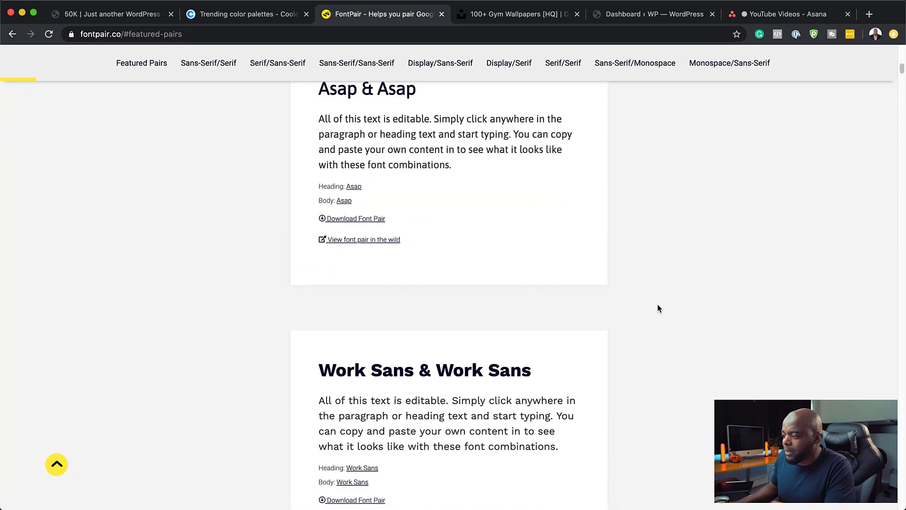
scroll(659, 309, down, 7)
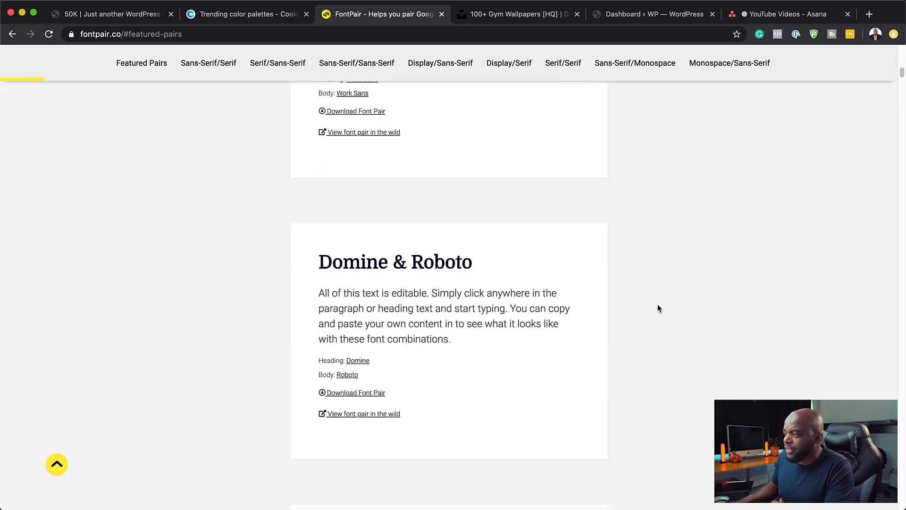
scroll(653, 297, down, 2)
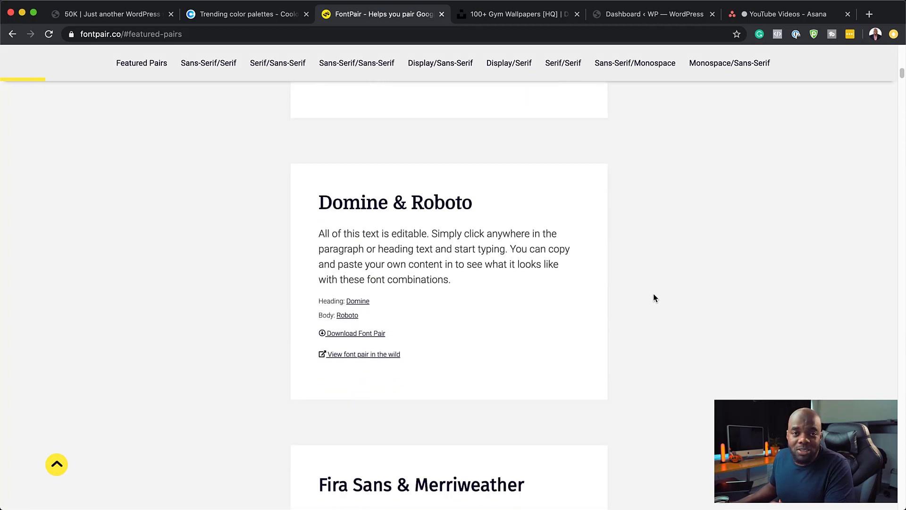
scroll(653, 298, down, 7)
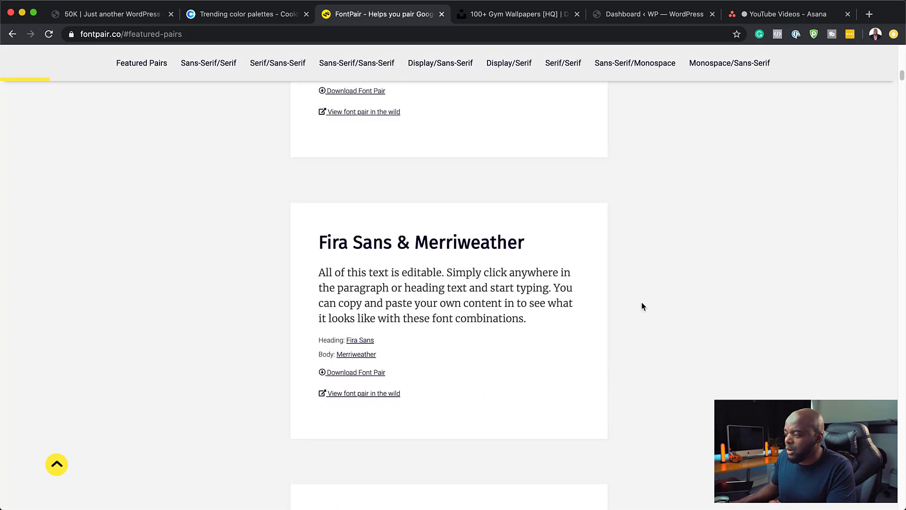
scroll(642, 305, down, 3)
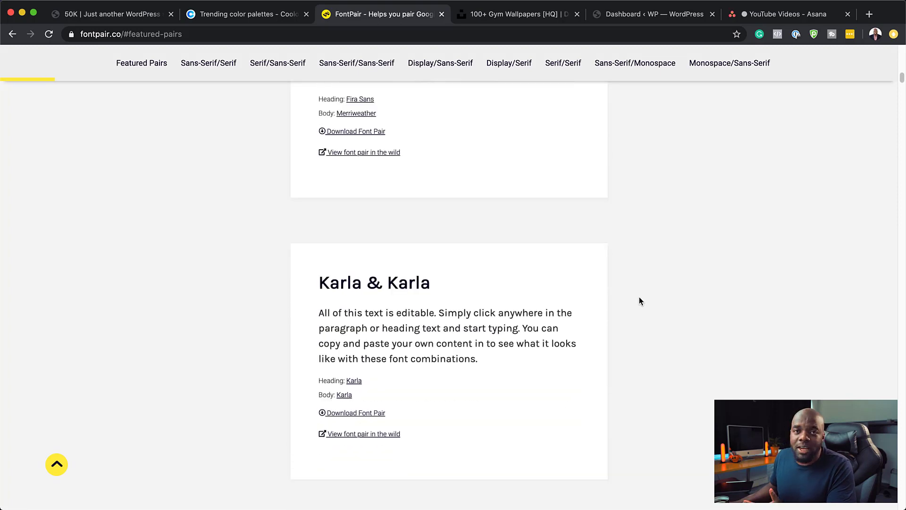
scroll(642, 295, down, 6)
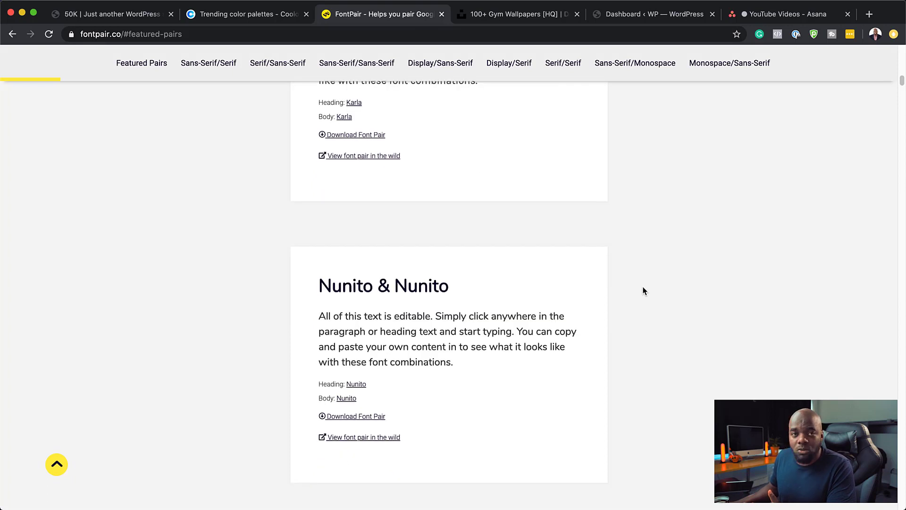
scroll(613, 297, down, 1)
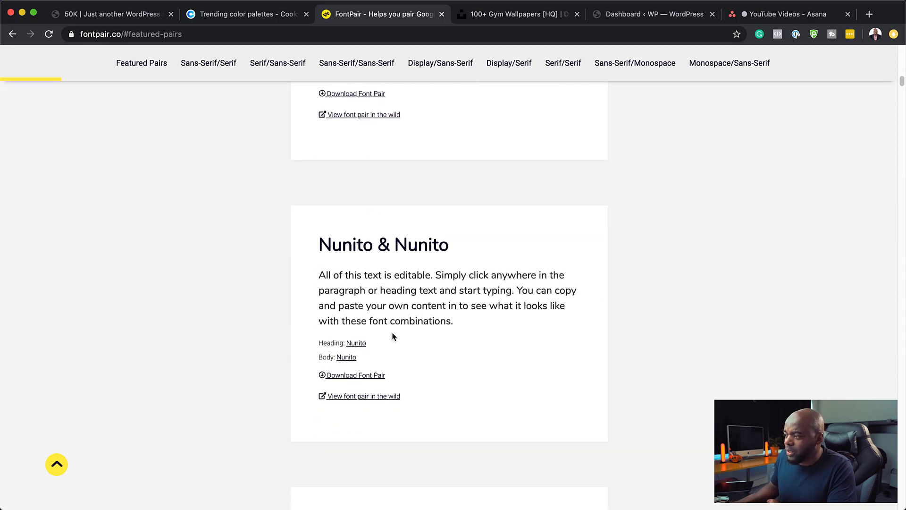
scroll(728, 321, down, 1)
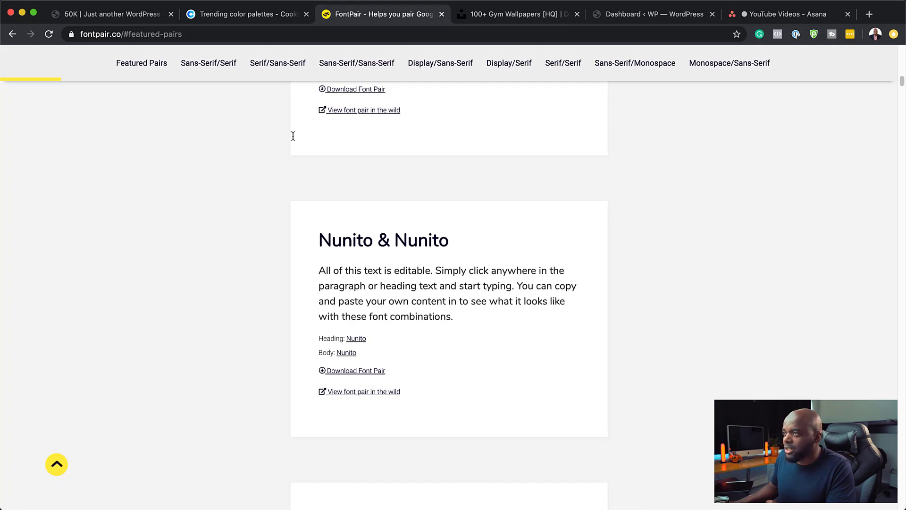
Discard the accordion changes and open the Fullwidth Header's Title Text styling
click(98, 18)
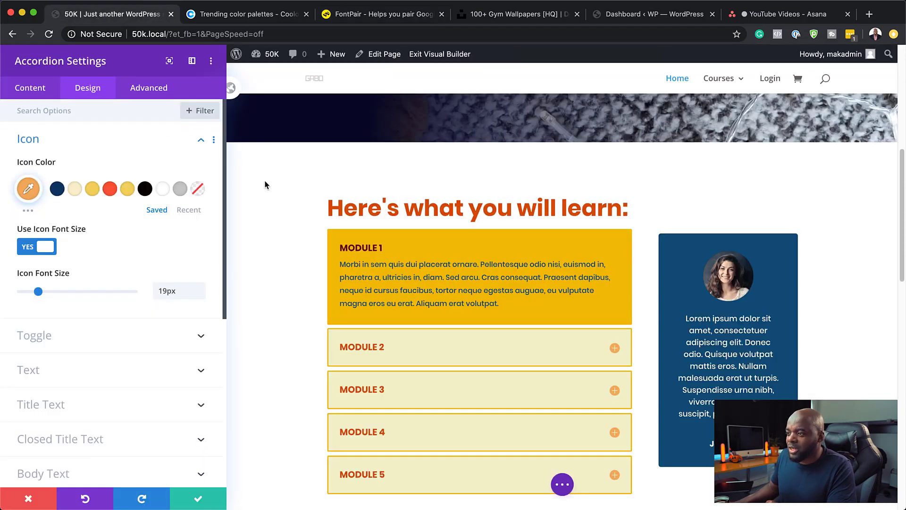
click(30, 499)
scroll(142, 295, up, 5)
mouse_move(420, 166)
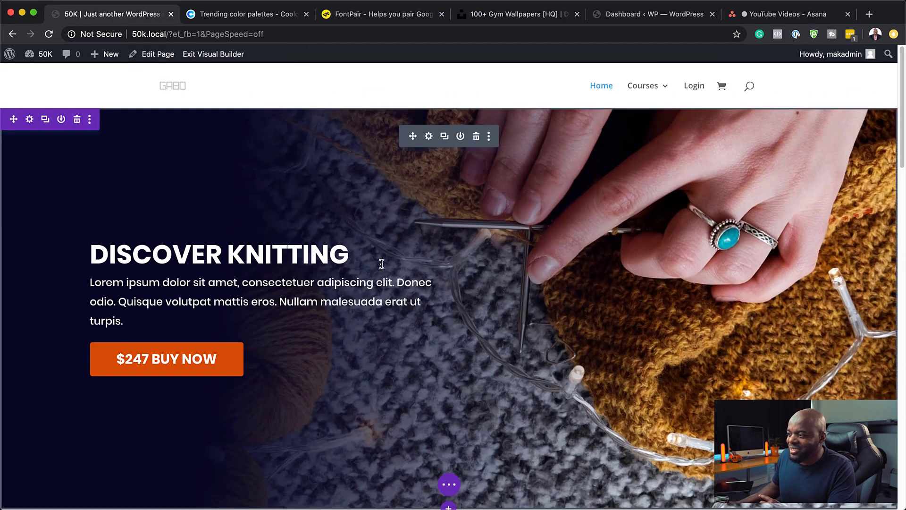
click(428, 137)
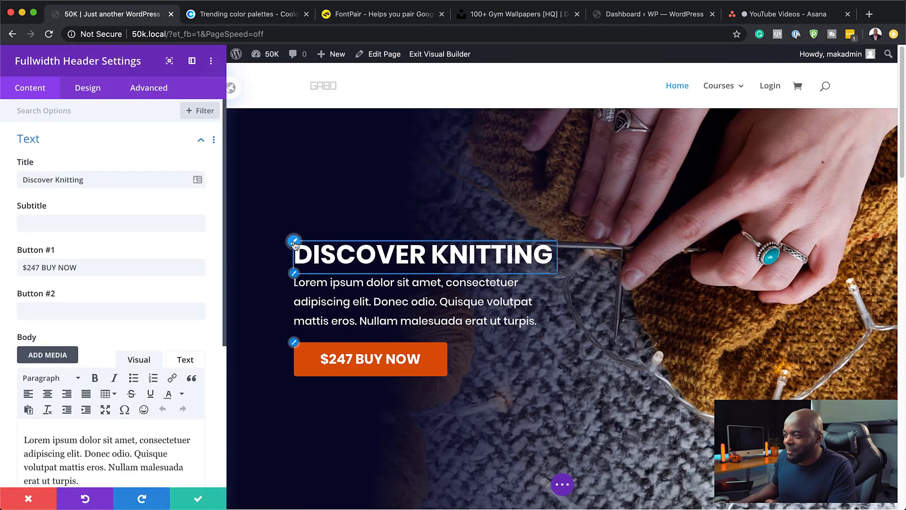
click(293, 242)
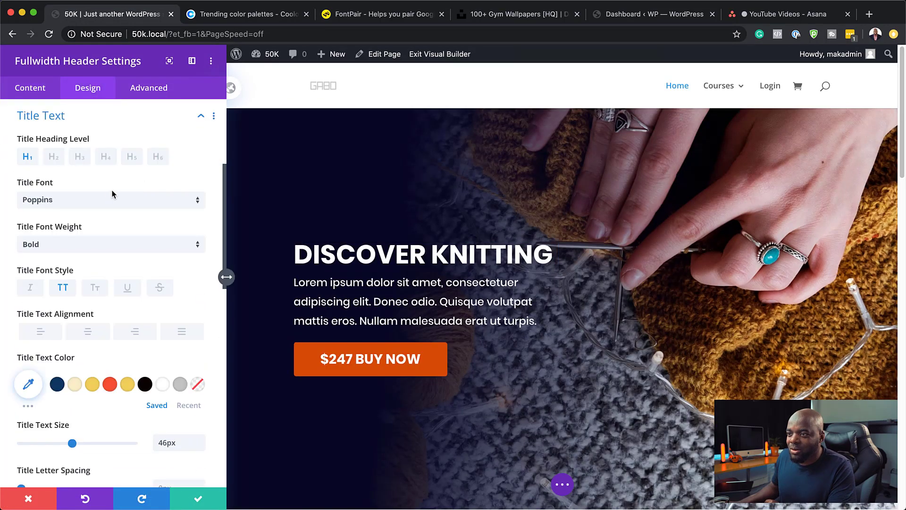
Set the hero title font to Nunito, copying the pair name from FontPair
click(378, 15)
drag(316, 239, 450, 241)
click(136, 14)
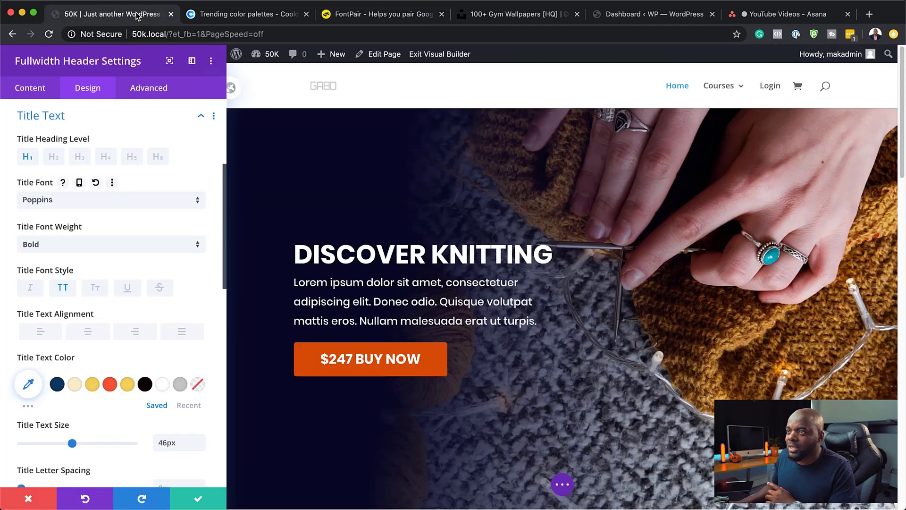
click(85, 201)
click(102, 99)
text(nun)
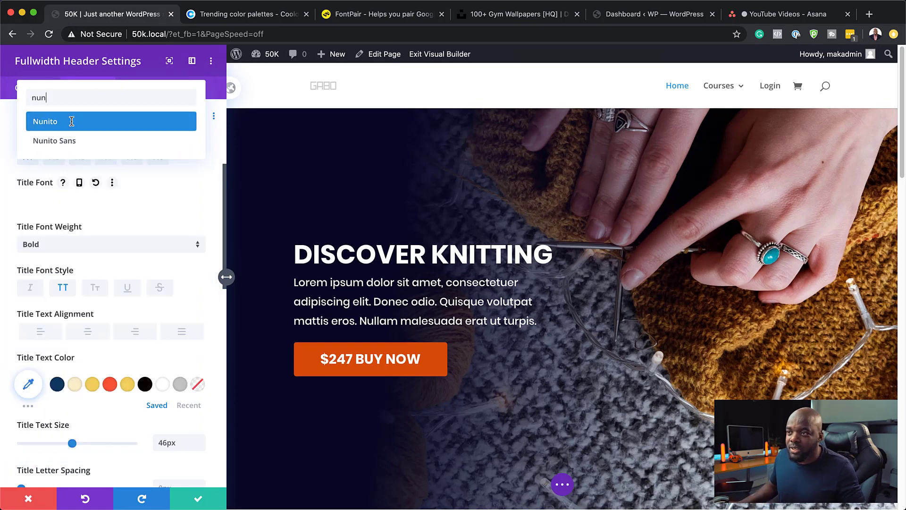
click(71, 121)
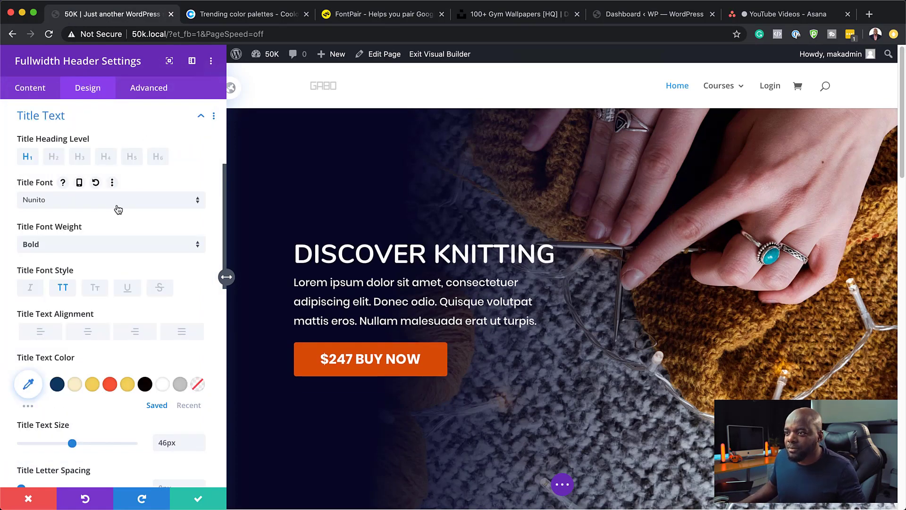
Make the DISCOVER KNITTING title Heavy weight, 53px, with 4px letter spacing
click(90, 245)
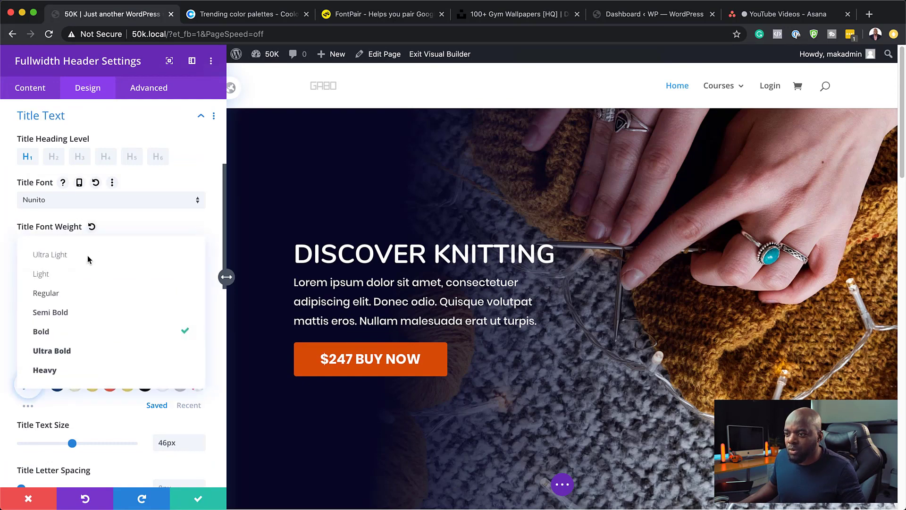
click(82, 368)
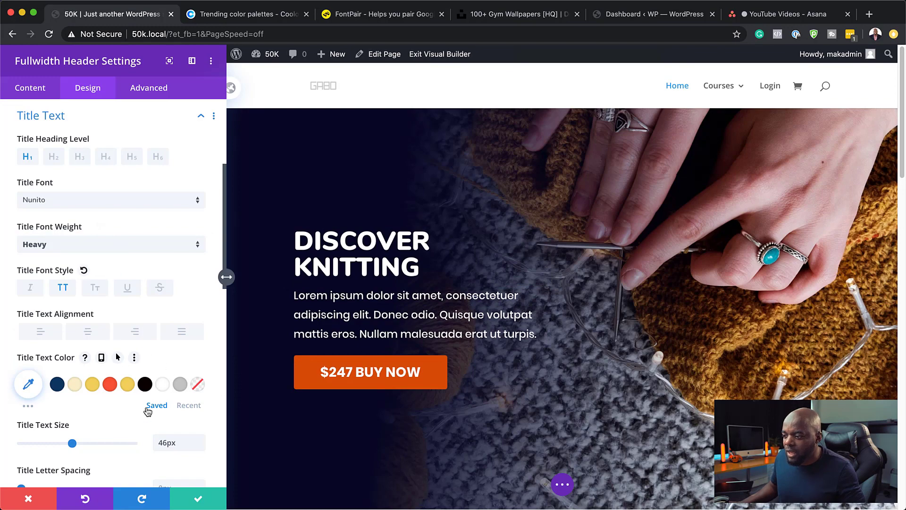
drag(73, 444, 80, 446)
scroll(129, 428, down, 3)
scroll(129, 428, down, 3)
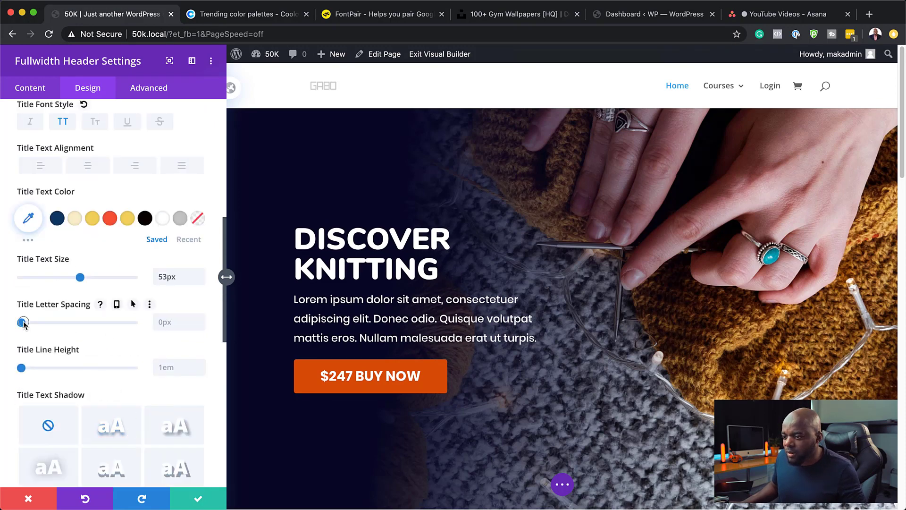
drag(21, 323, 27, 323)
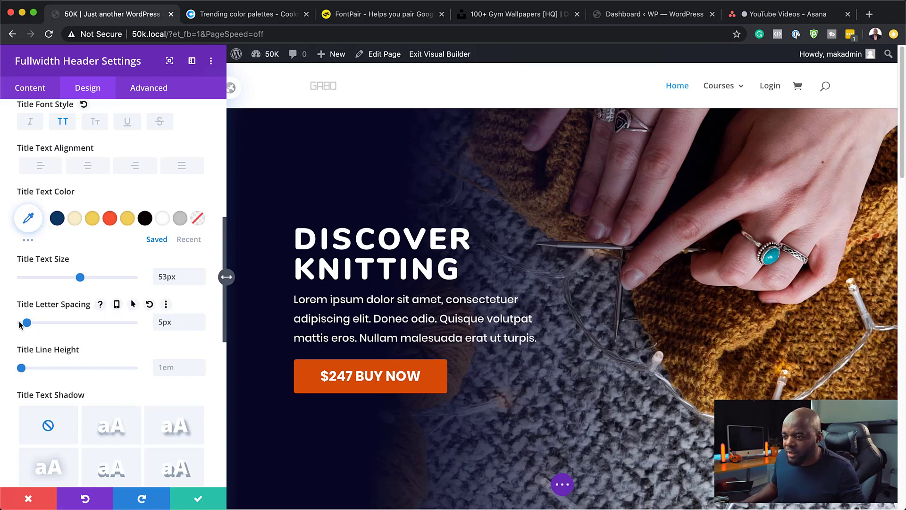
click(200, 326)
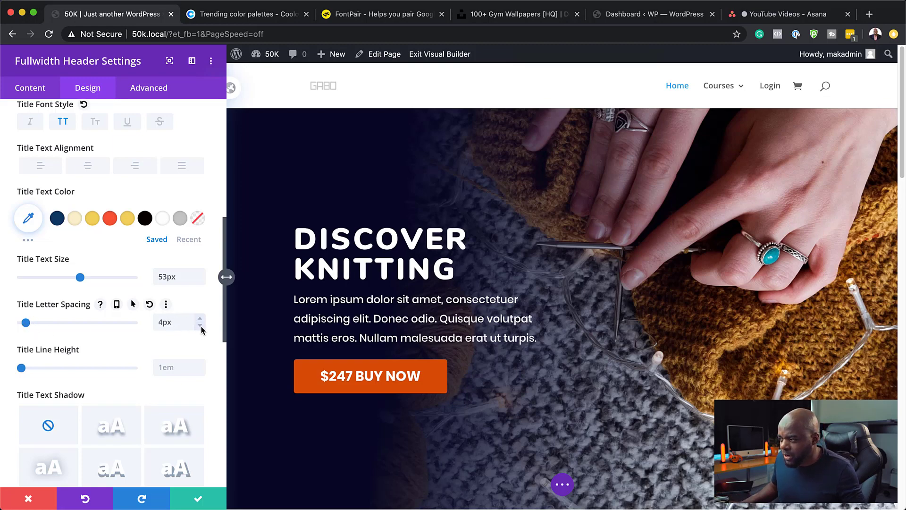
Set the hero body text font to Nunito at 26px
click(295, 291)
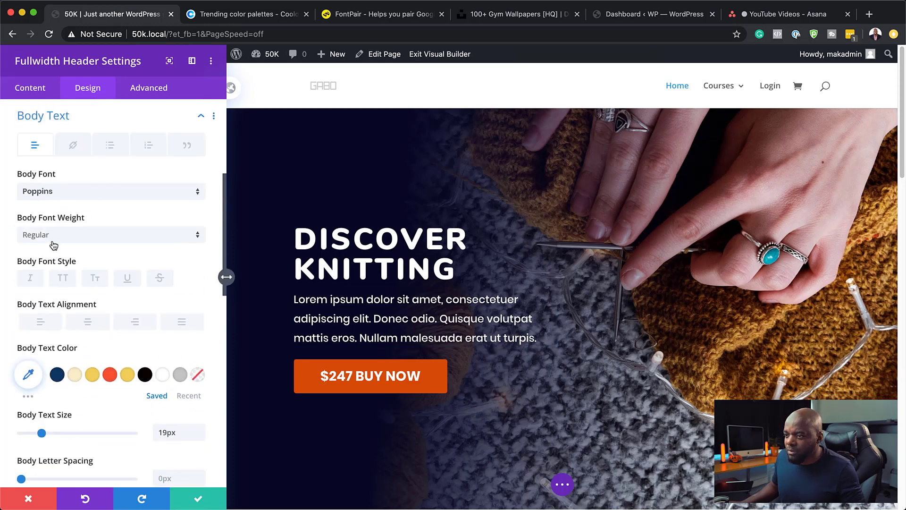
click(68, 192)
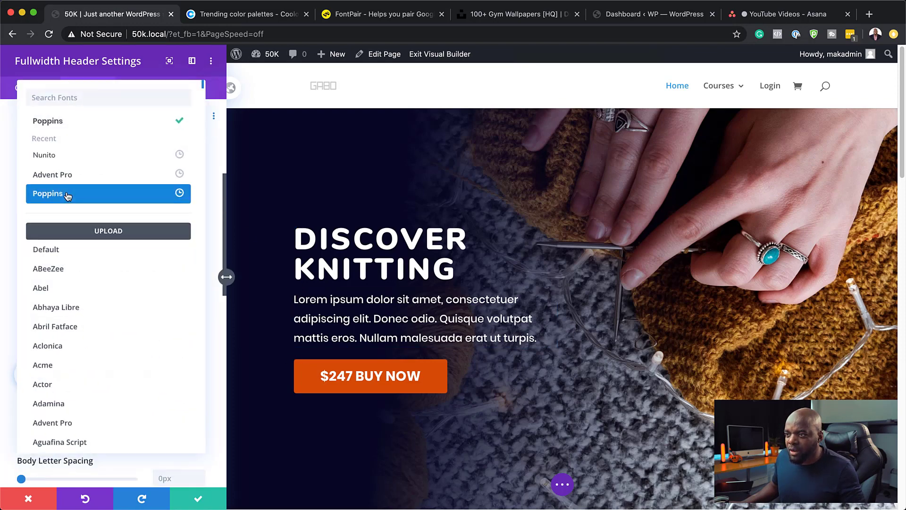
click(78, 156)
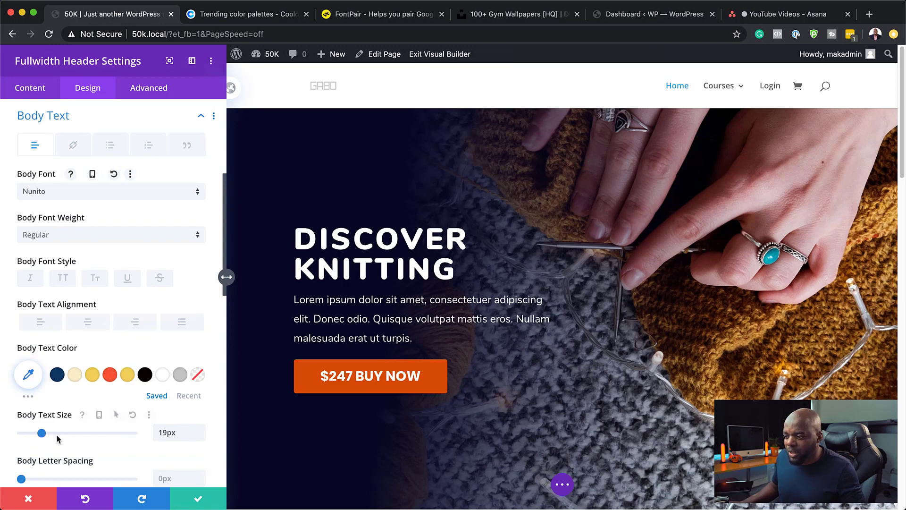
drag(41, 433, 46, 434)
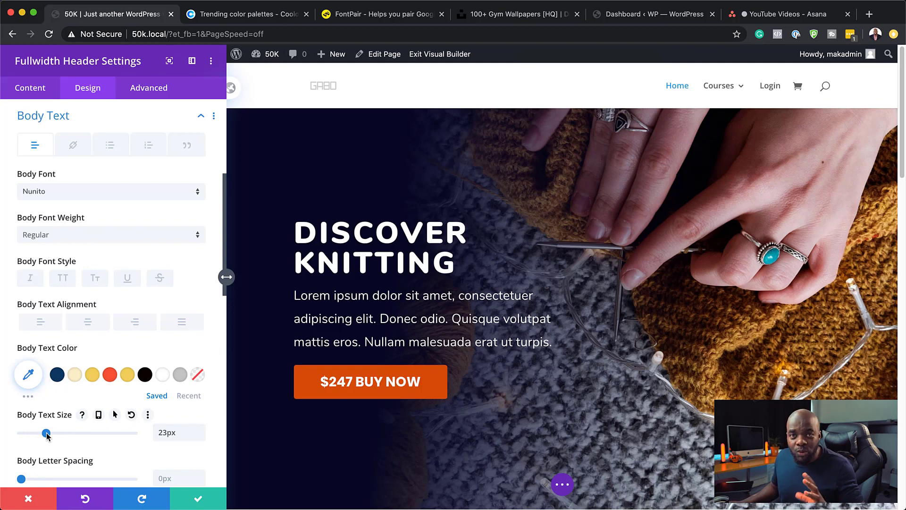
drag(46, 434, 48, 435)
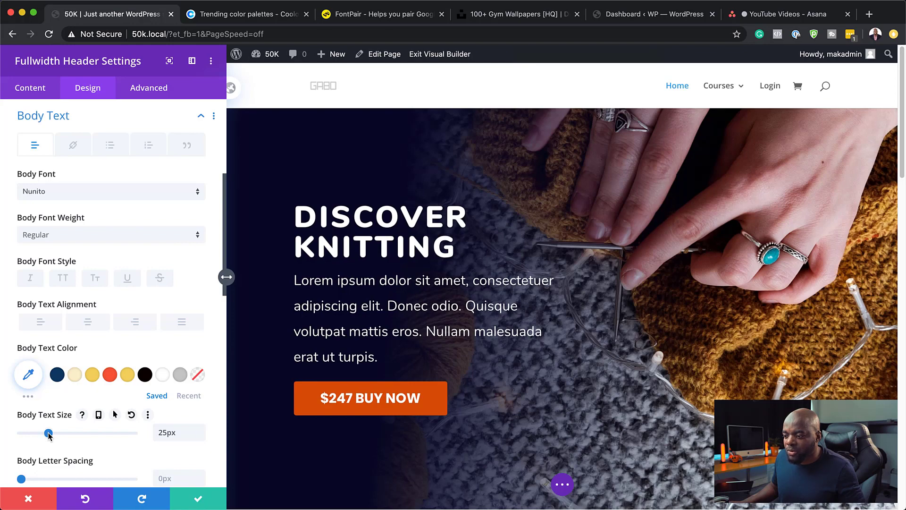
drag(49, 434, 51, 434)
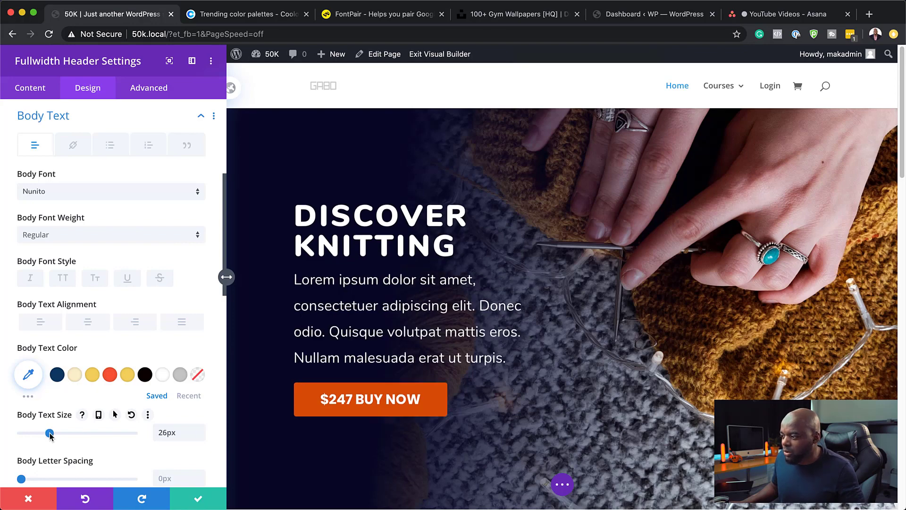
Change the hero body text weight to Bold
click(99, 235)
click(100, 311)
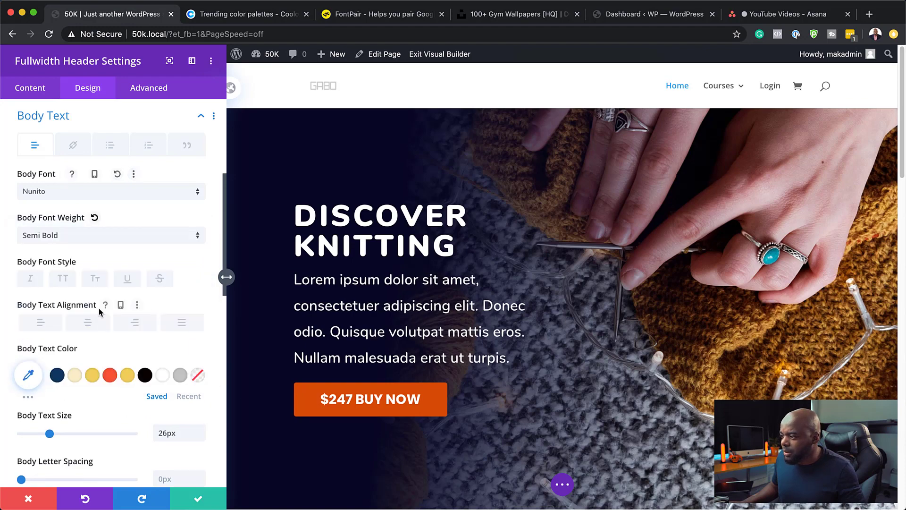
click(97, 235)
click(92, 324)
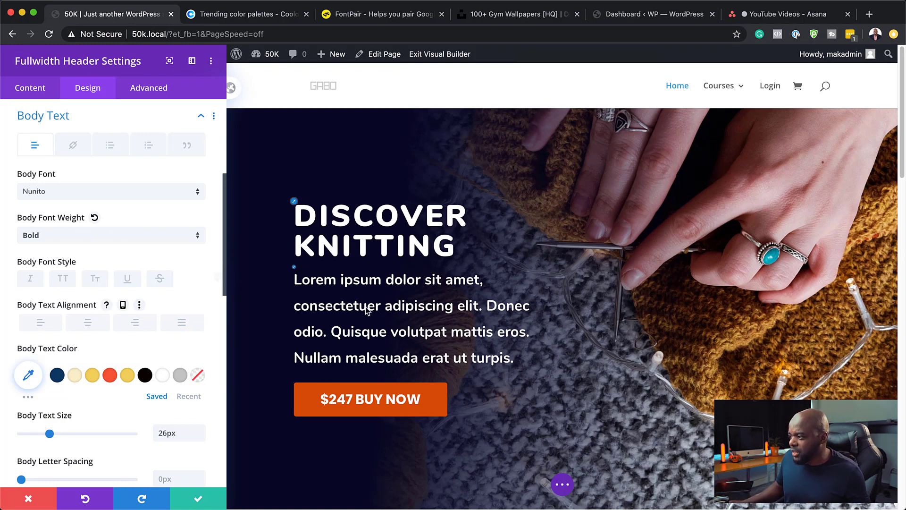
click(344, 321)
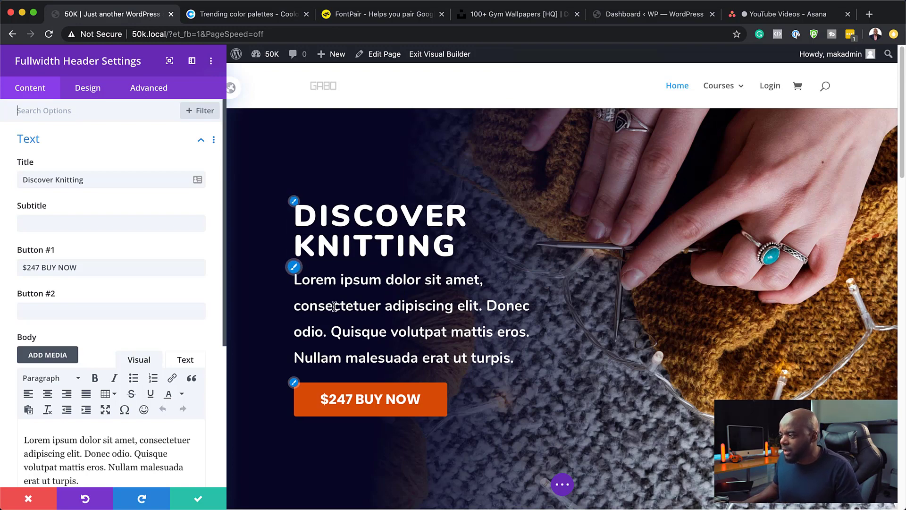
Set the $247 BUY NOW button font to Nunito Heavy and save the header module
click(293, 382)
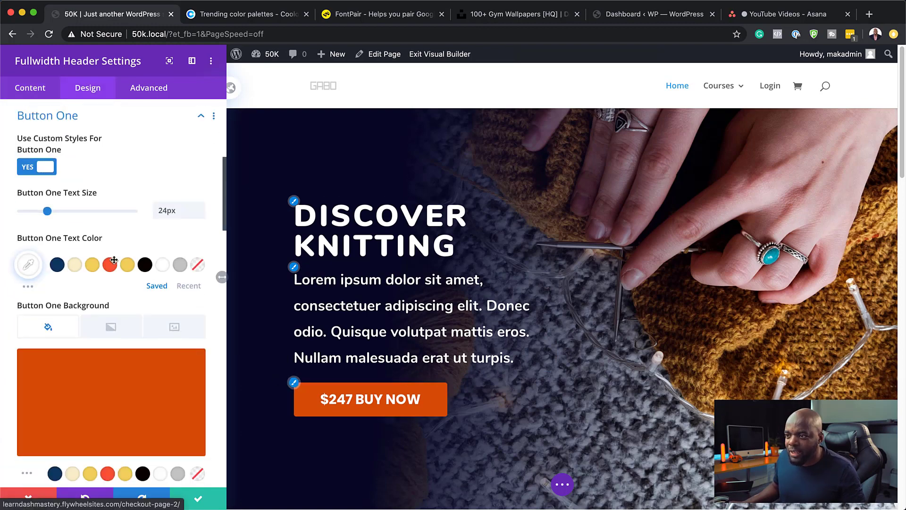
scroll(115, 339, down, 10)
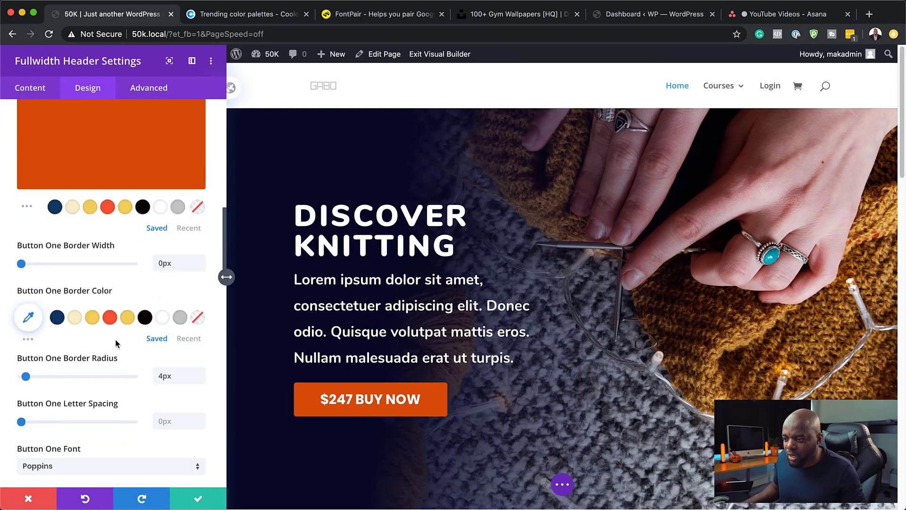
scroll(115, 339, down, 3)
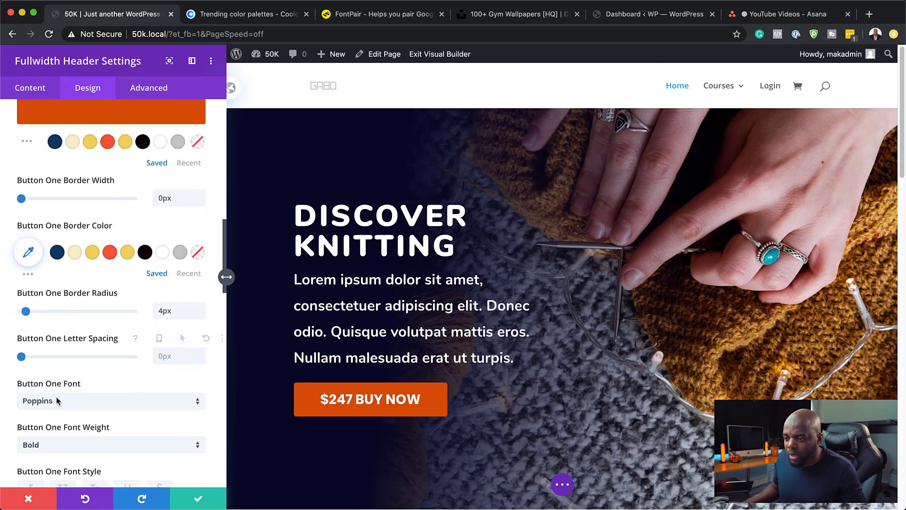
click(66, 401)
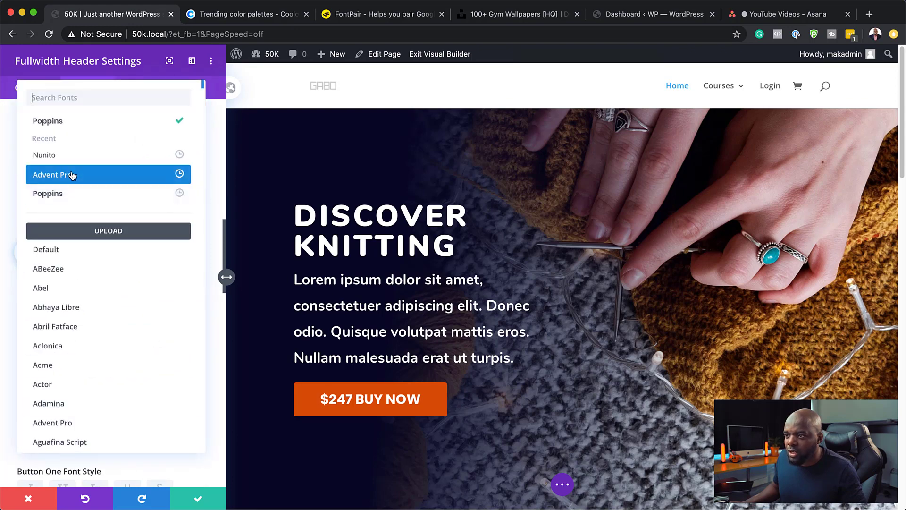
click(72, 155)
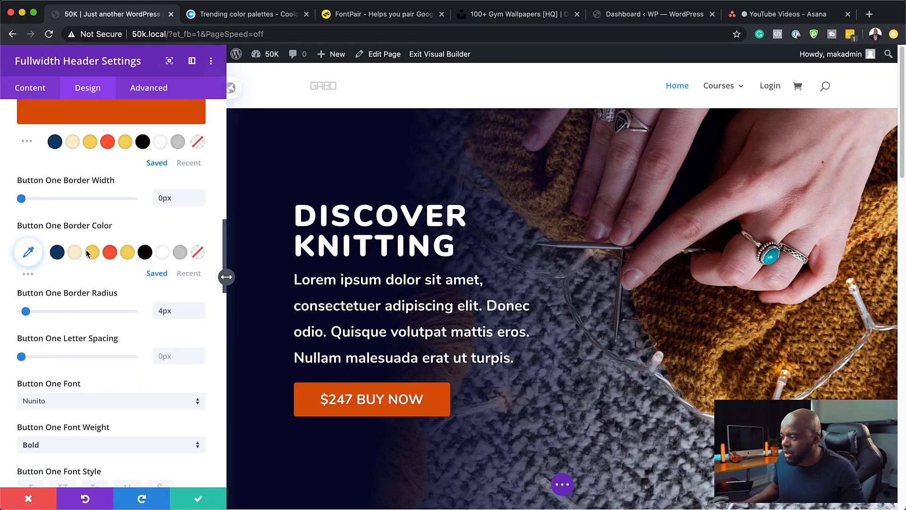
scroll(97, 368, down, 2)
click(101, 412)
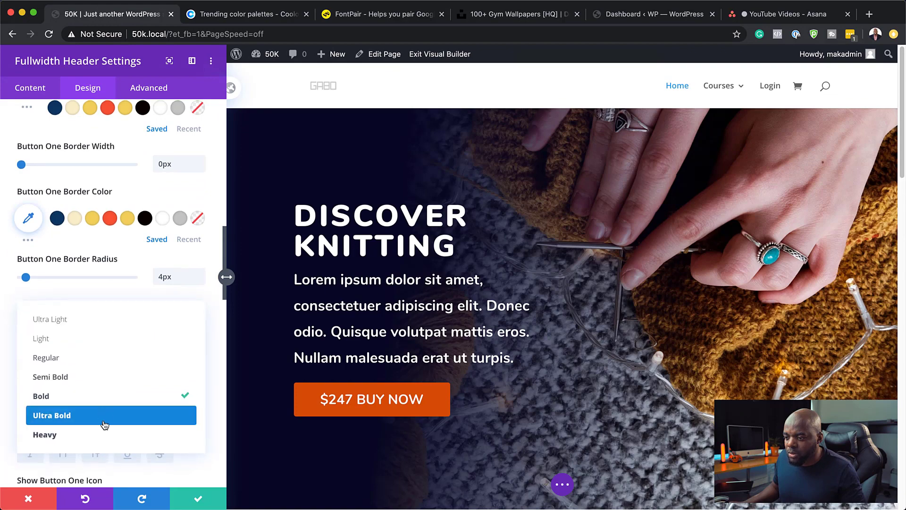
click(105, 435)
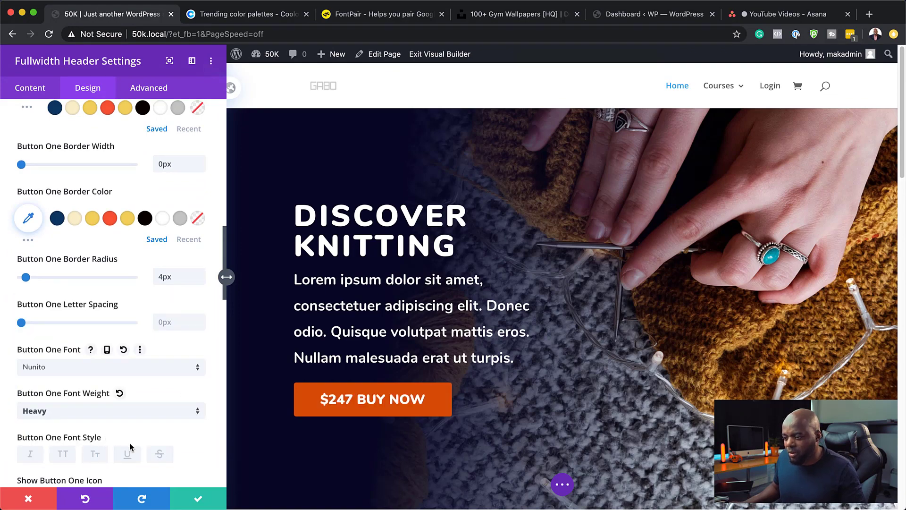
scroll(130, 447, down, 3)
click(200, 499)
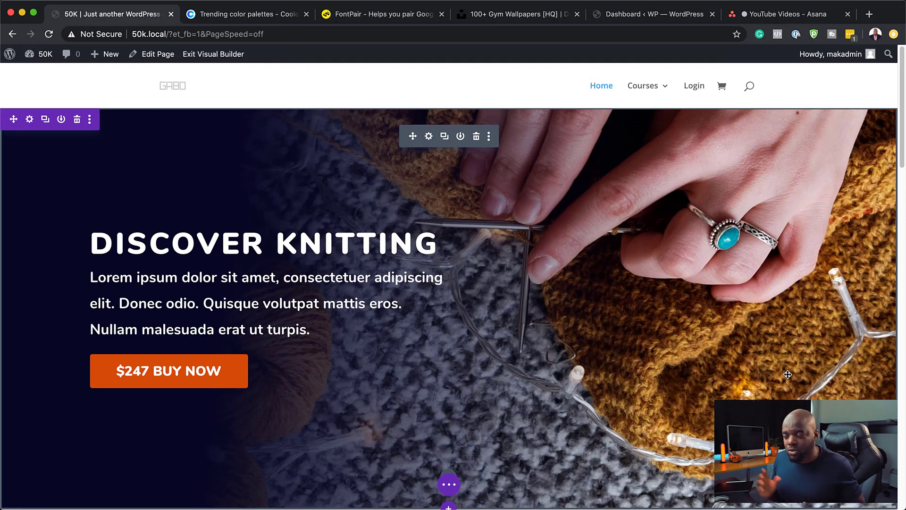
scroll(447, 343, down, 4)
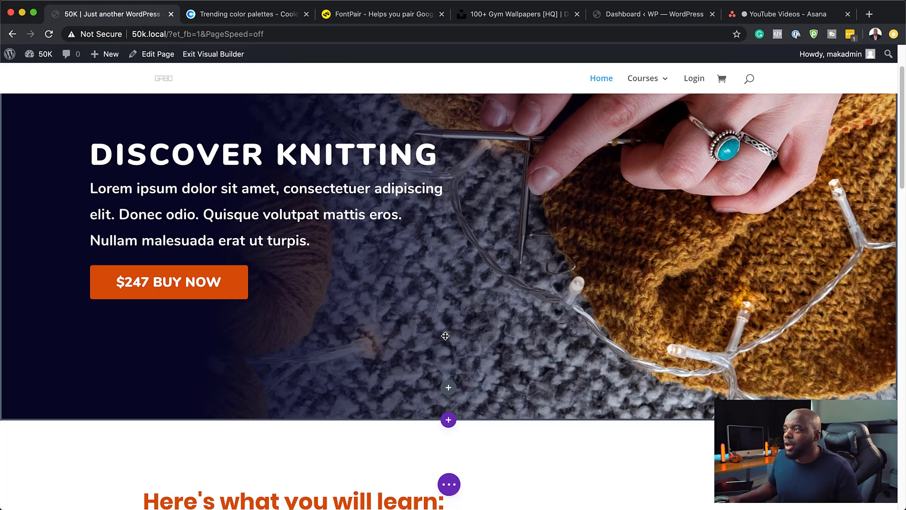
Browse FontPair's featured pairs past Nunito & Nunito and Poppins & PT Serif
click(412, 16)
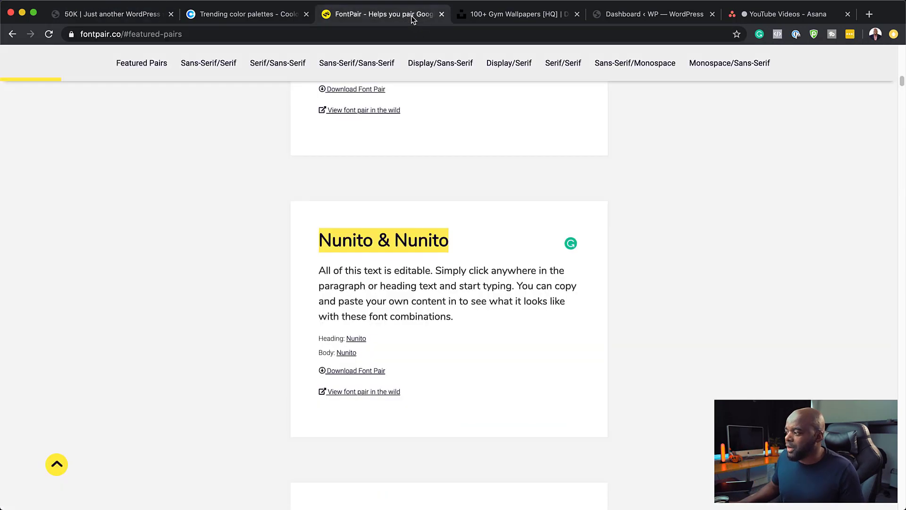
scroll(498, 368, down, 5)
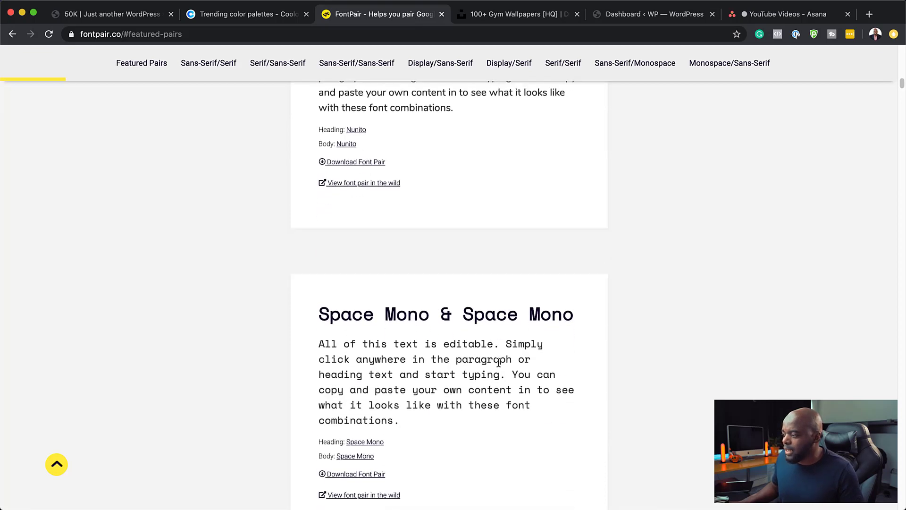
scroll(475, 355, down, 7)
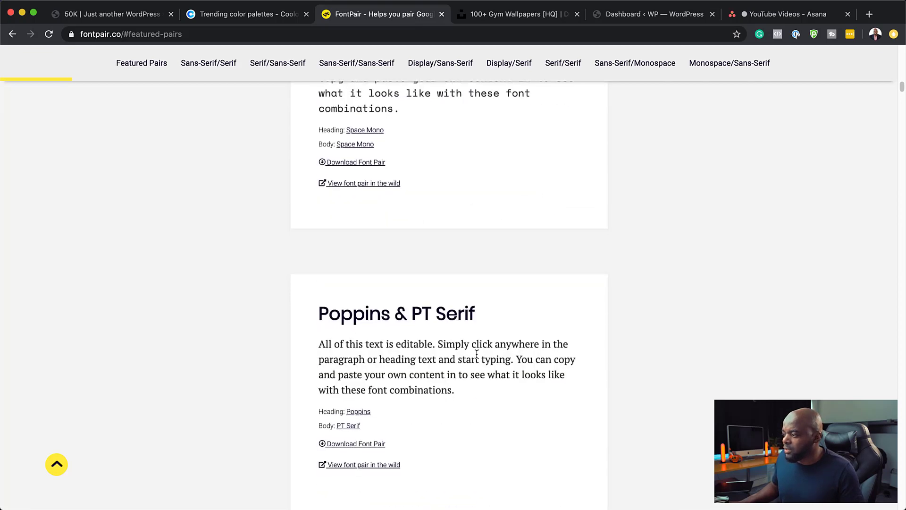
scroll(476, 354, down, 1)
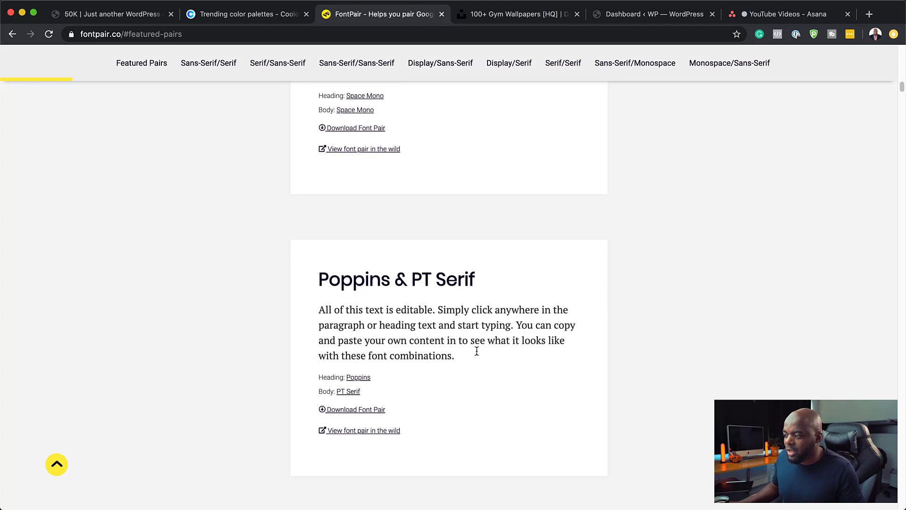
scroll(477, 351, down, 1)
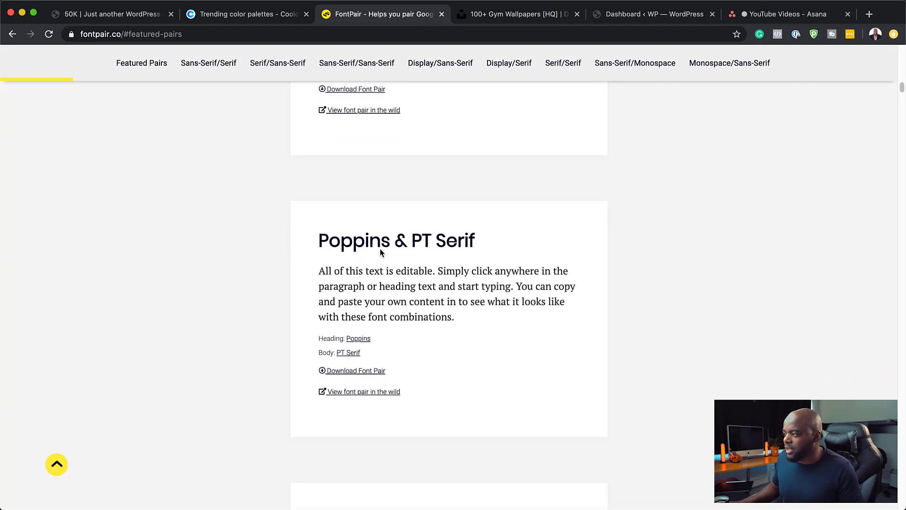
scroll(471, 339, down, 1)
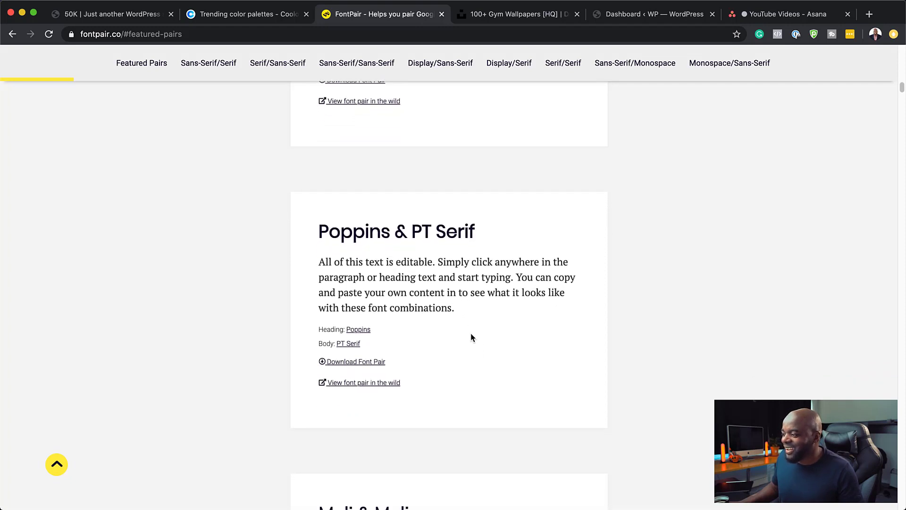
scroll(511, 342, down, 9)
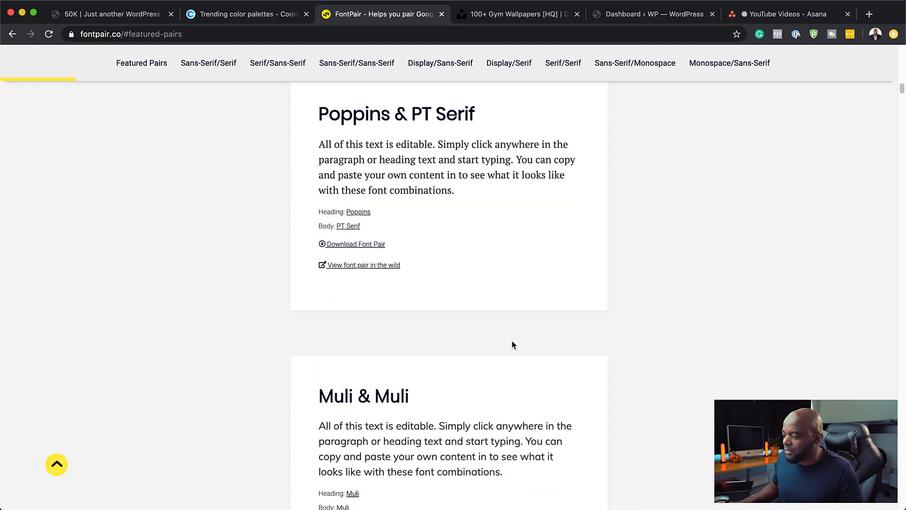
scroll(512, 339, down, 8)
scroll(512, 340, up, 20)
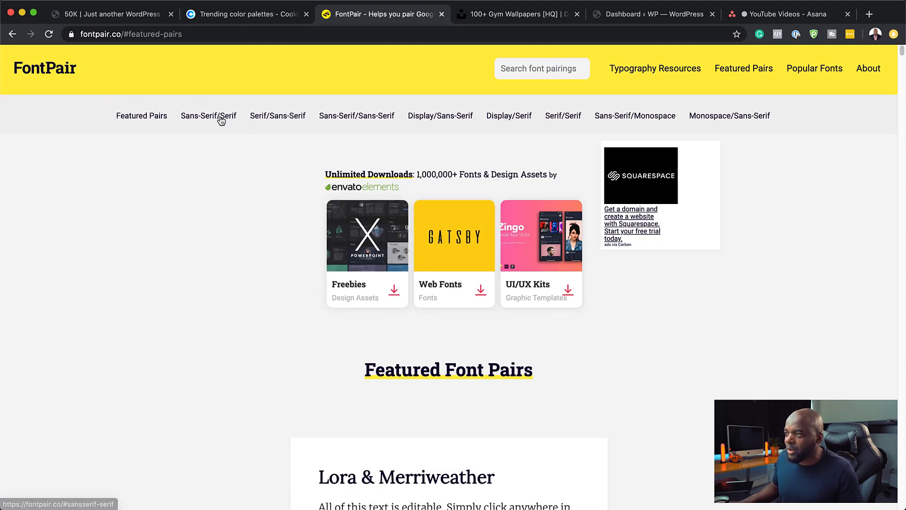
Browse the Sans-Serif/Serif pairings, then view Display/Sans-Serif pairs like Abril Fatface & Lato
click(225, 119)
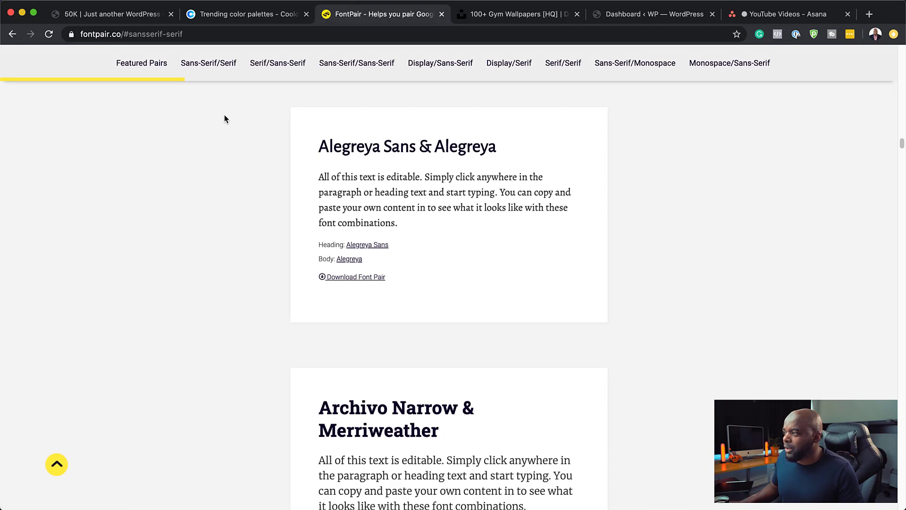
scroll(543, 319, down, 3)
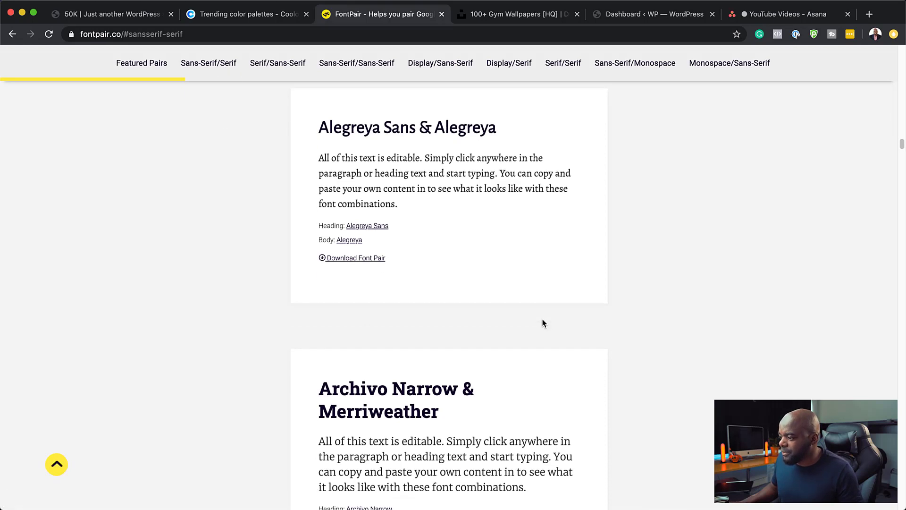
scroll(504, 317, down, 5)
scroll(504, 320, down, 15)
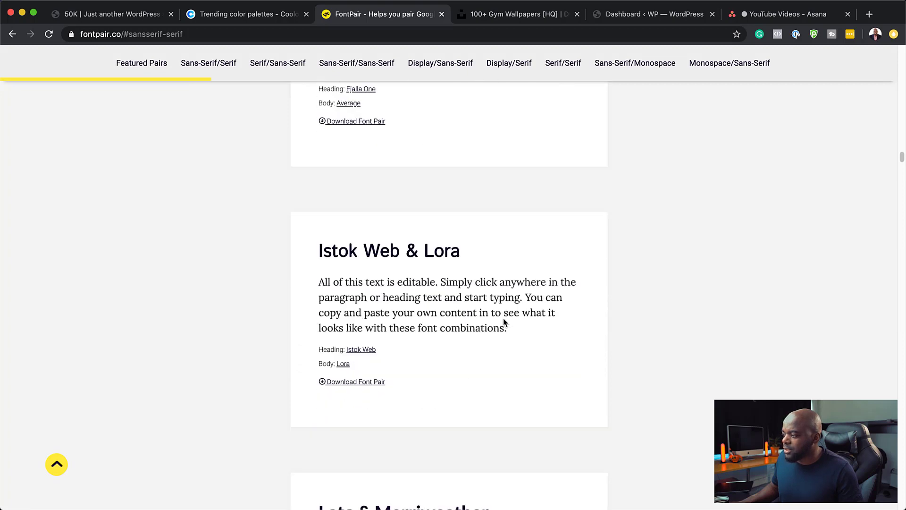
scroll(471, 323, down, 13)
scroll(471, 323, down, 10)
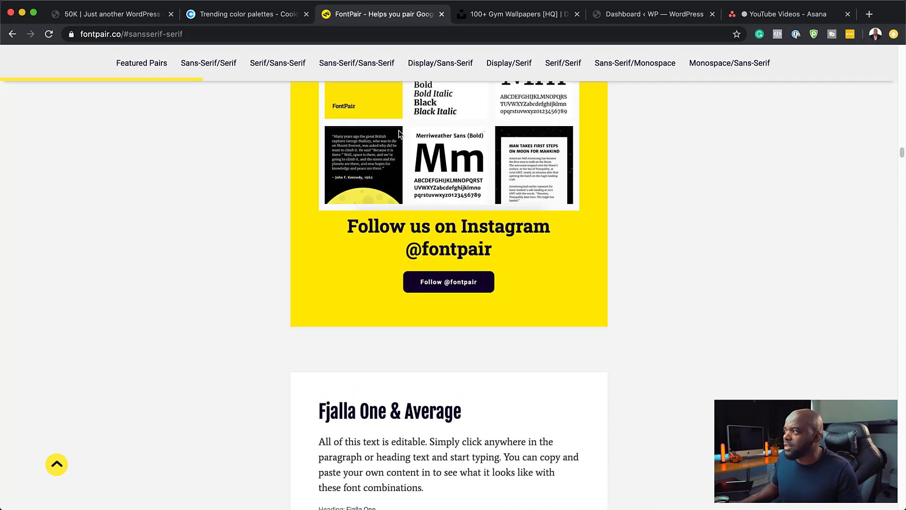
click(433, 67)
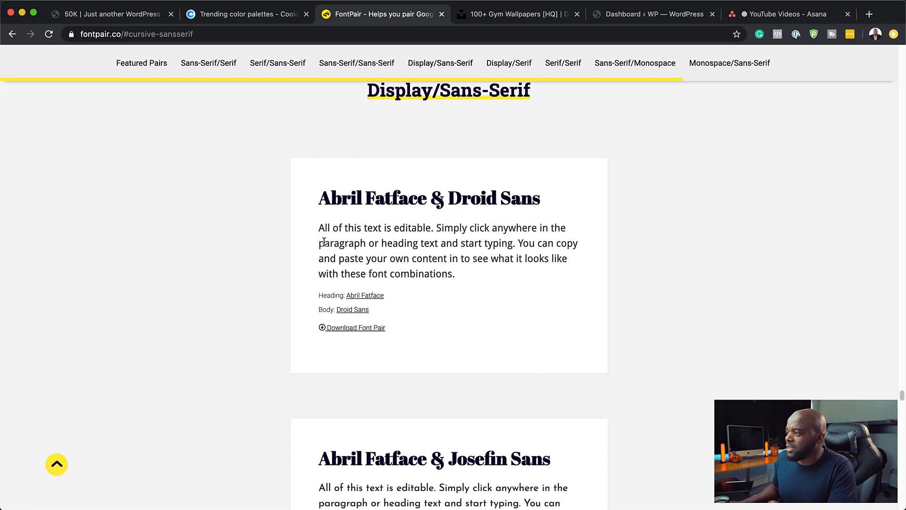
scroll(494, 286, down, 6)
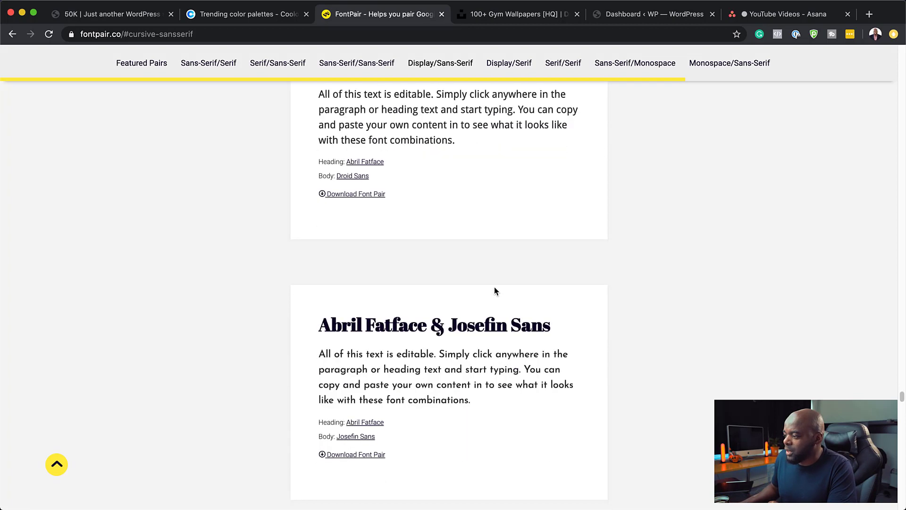
scroll(424, 403, down, 20)
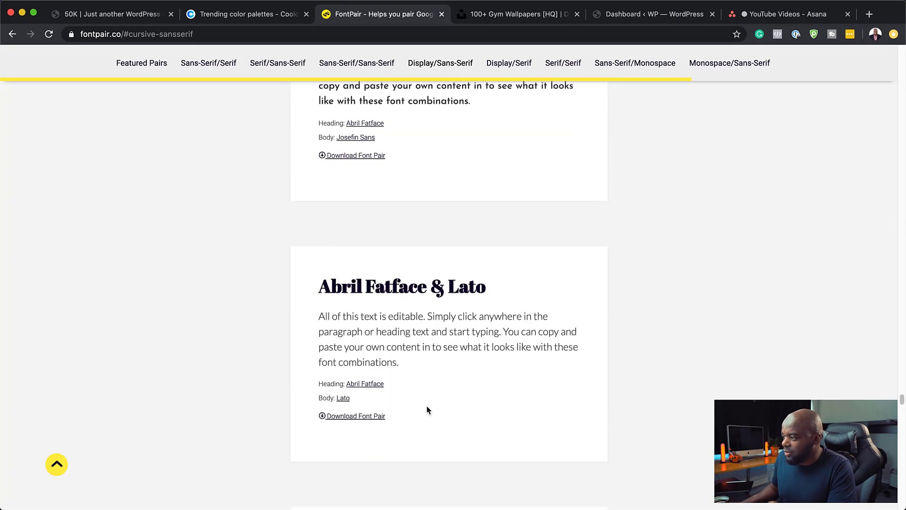